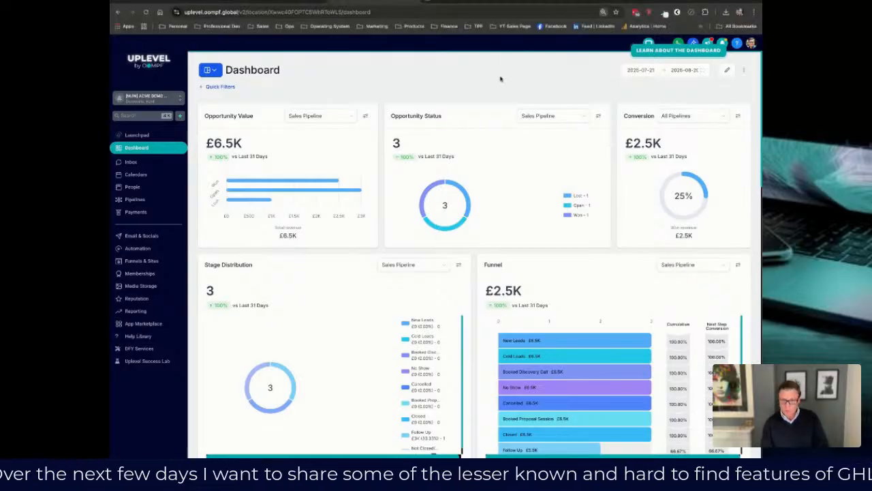
Examine the free-trial checkout page from its headline down to the online payment and invoice options
key(super+plus)
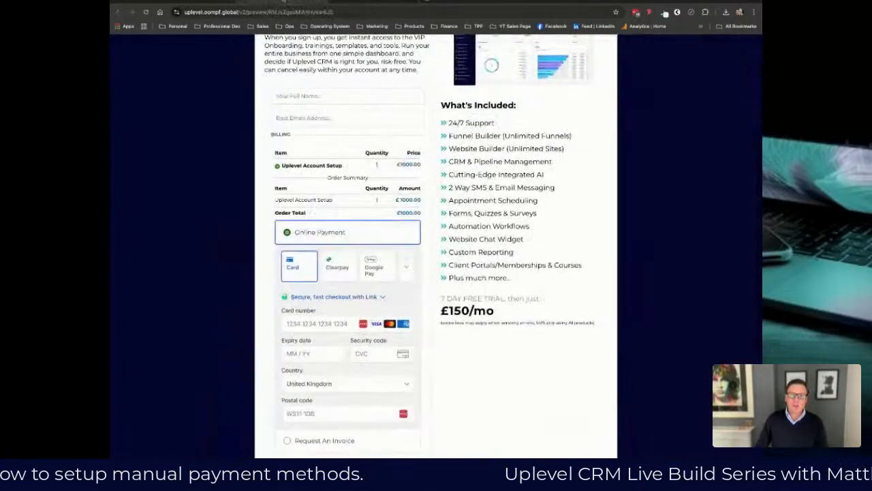
scroll(333, 133, up, 1)
scroll(333, 133, up, 3)
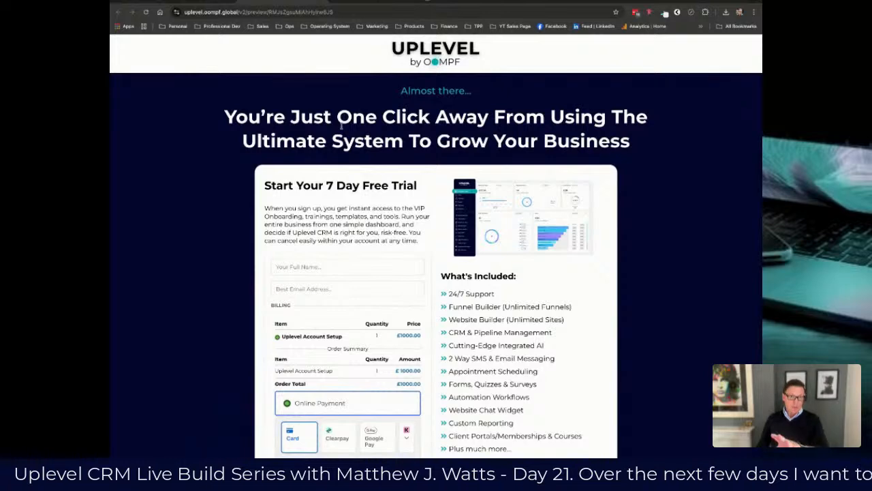
scroll(341, 127, down, 5)
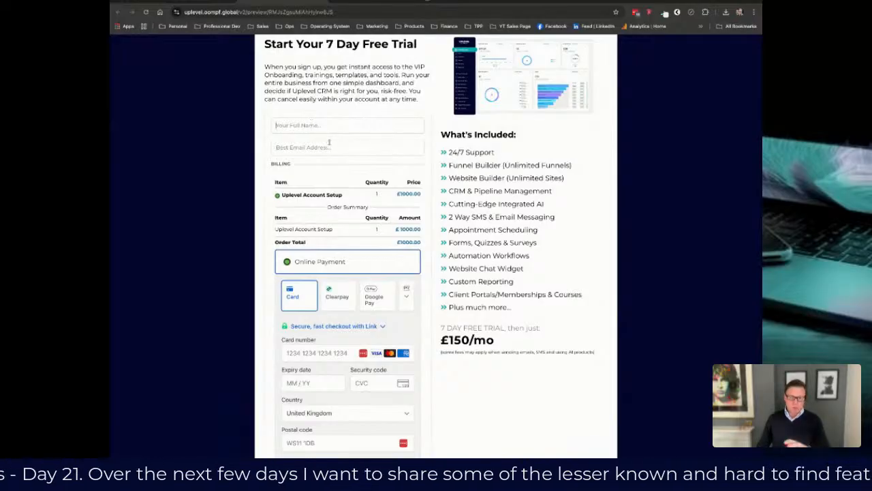
scroll(321, 148, down, 4)
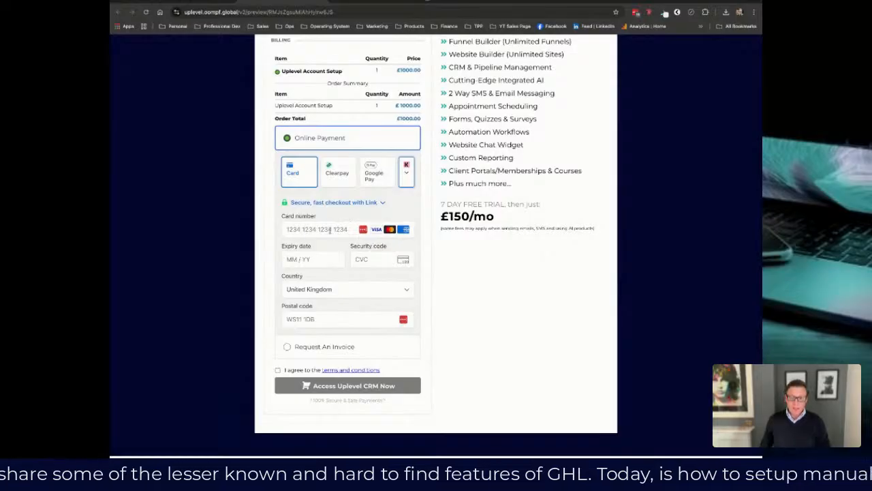
scroll(358, 248, down, 1)
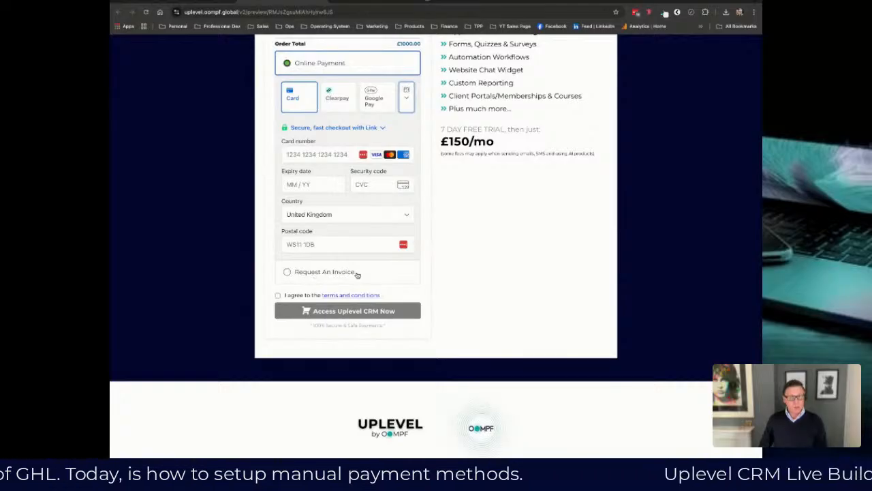
Choose the Request An Invoice payment option on the checkout page and highlight its bank transfer message
click(288, 273)
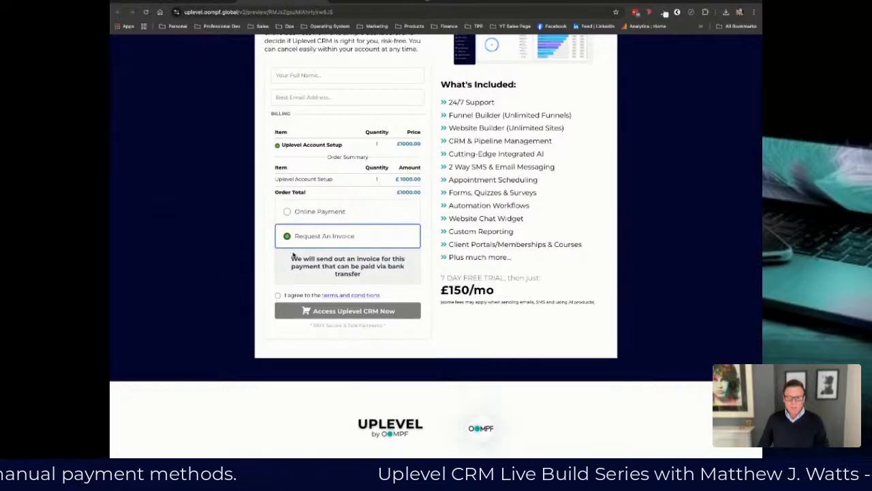
drag(291, 258, 411, 269)
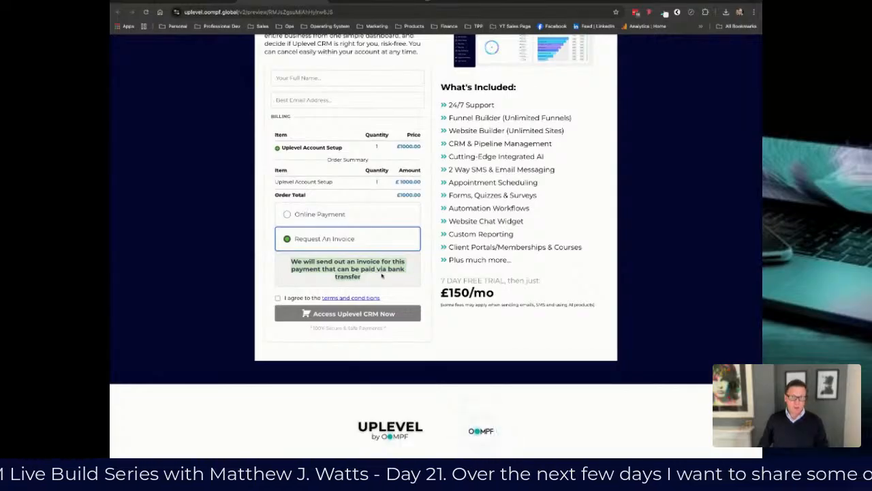
click(297, 257)
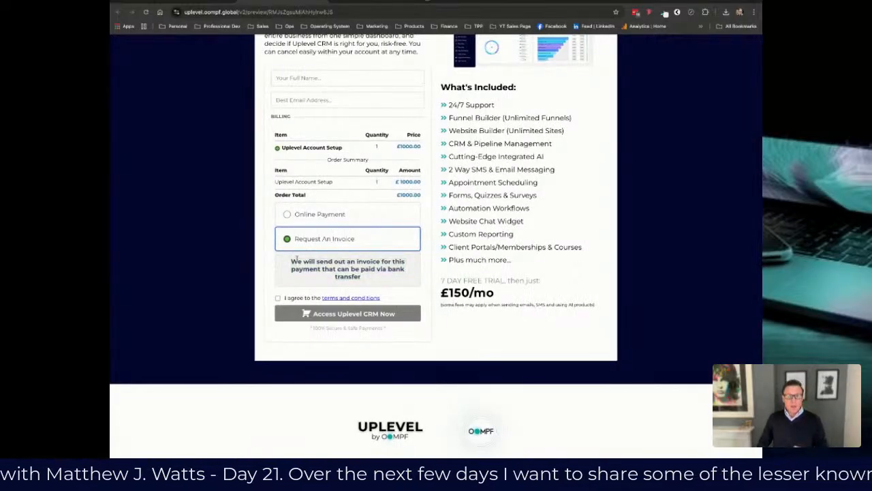
triple_click(292, 261)
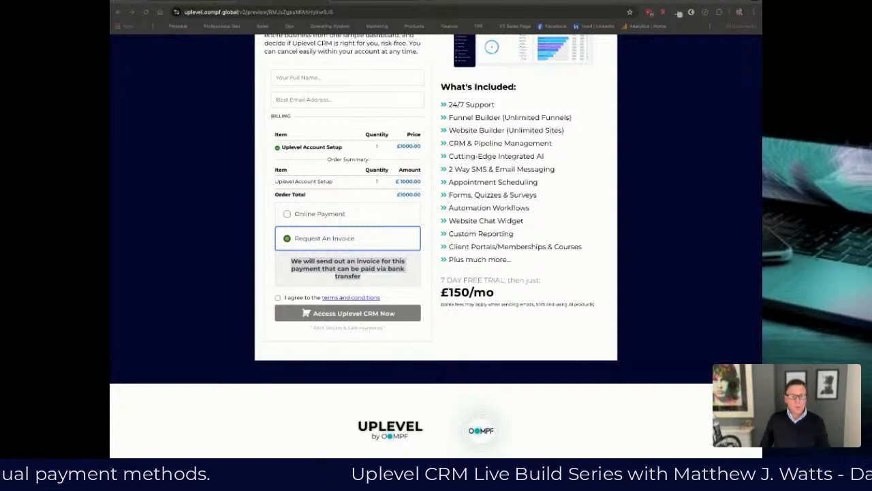
click(227, 191)
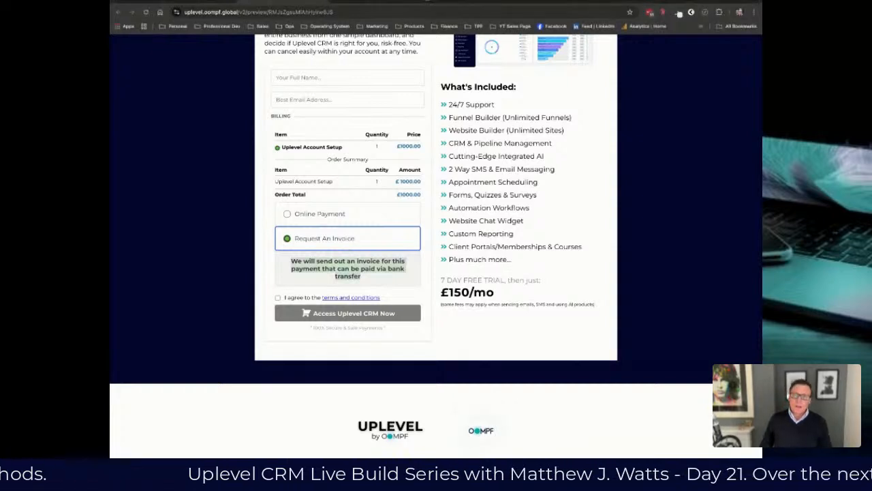
click(369, 1)
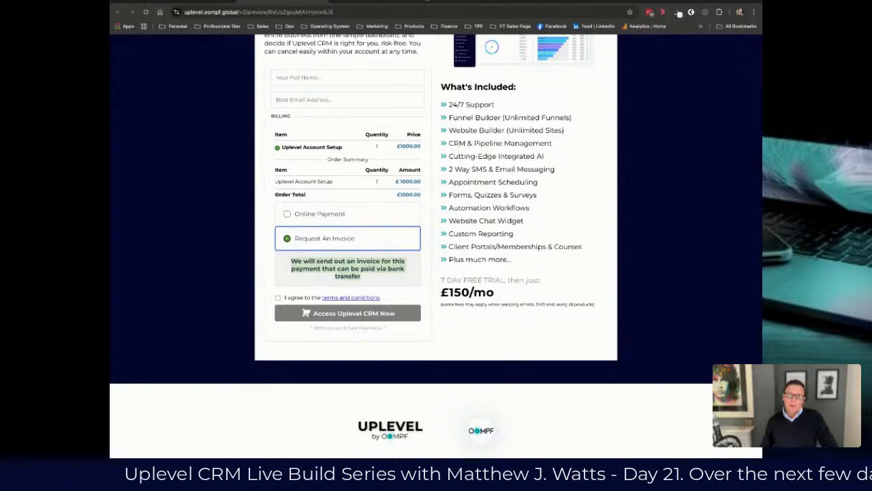
Return to the account dashboard and open the payment integrations page
key(ctrl+Tab)
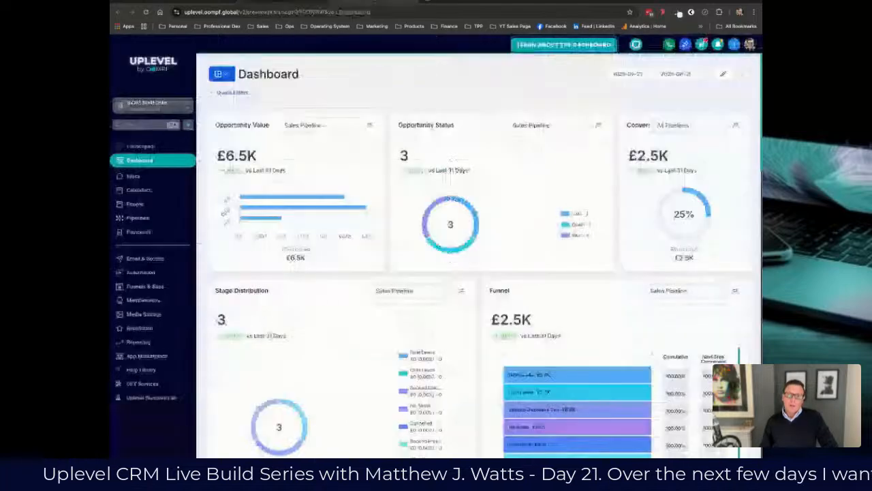
click(146, 234)
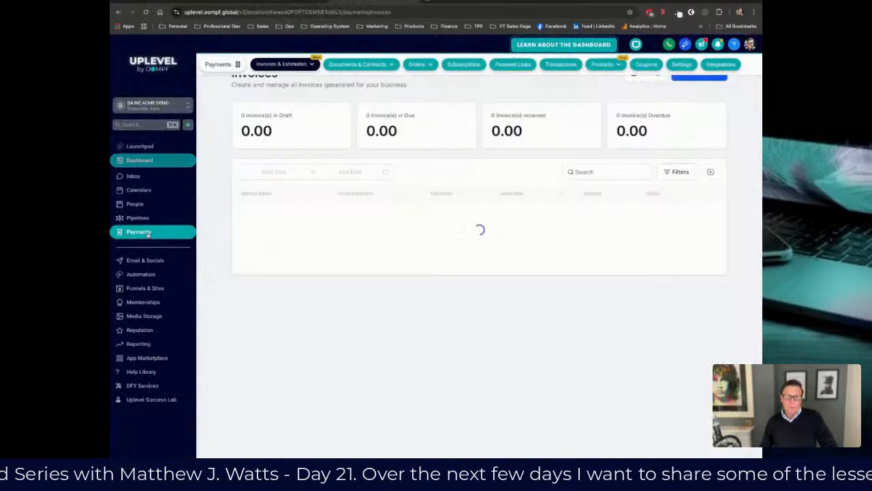
click(719, 66)
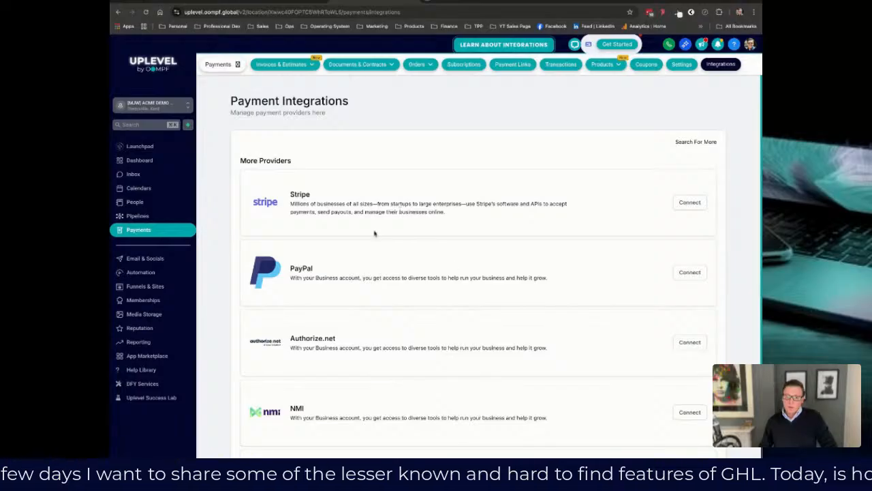
Look through the full list of payment integrations and return to the main Payment Integrations page
scroll(385, 315, down, 3)
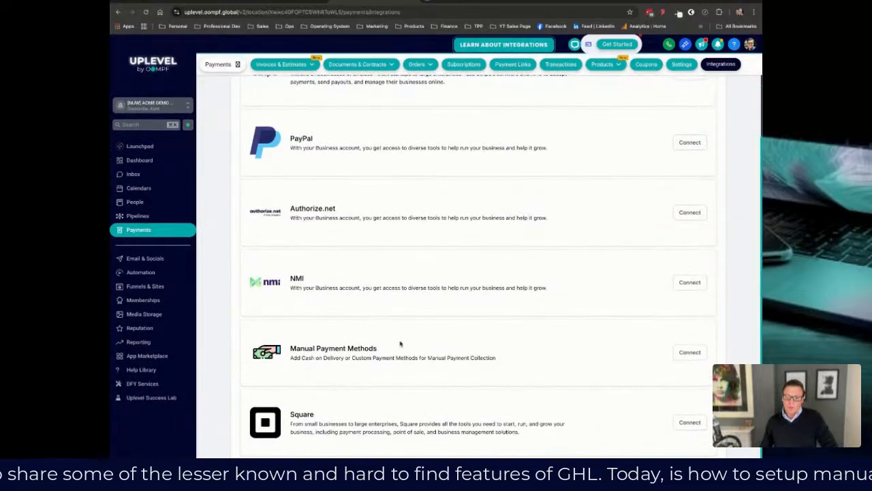
click(421, 472)
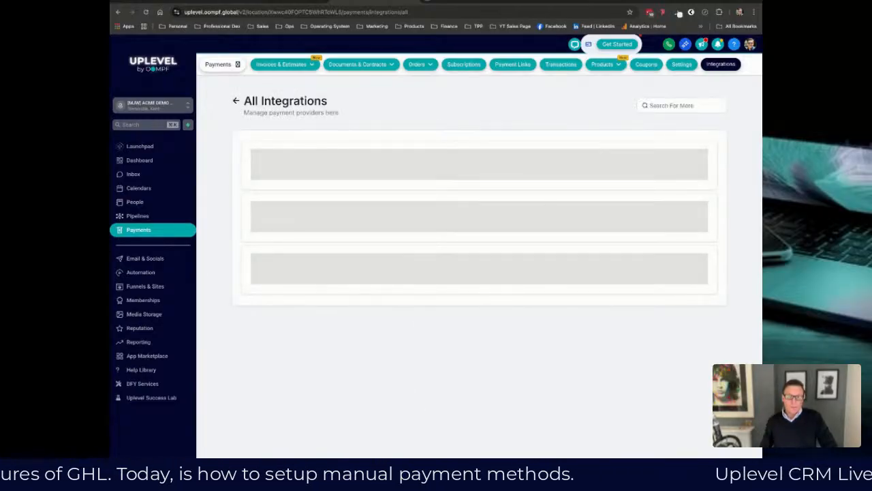
scroll(426, 202, down, 2)
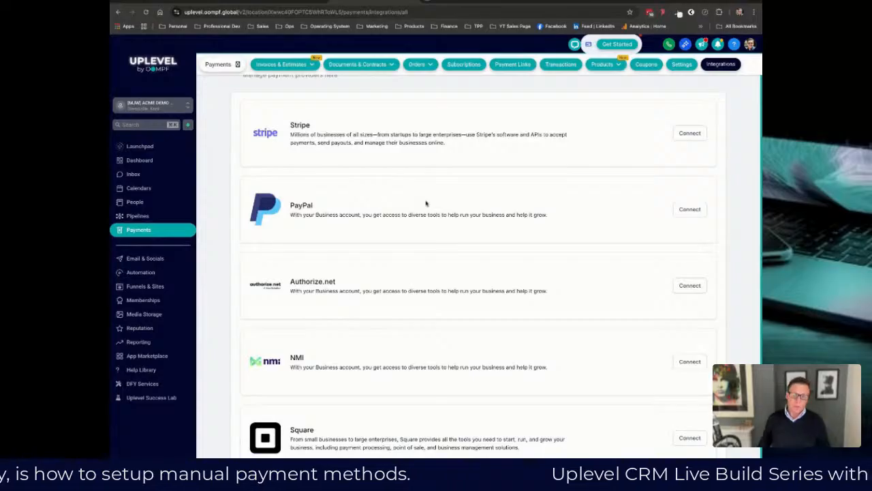
scroll(426, 203, up, 2)
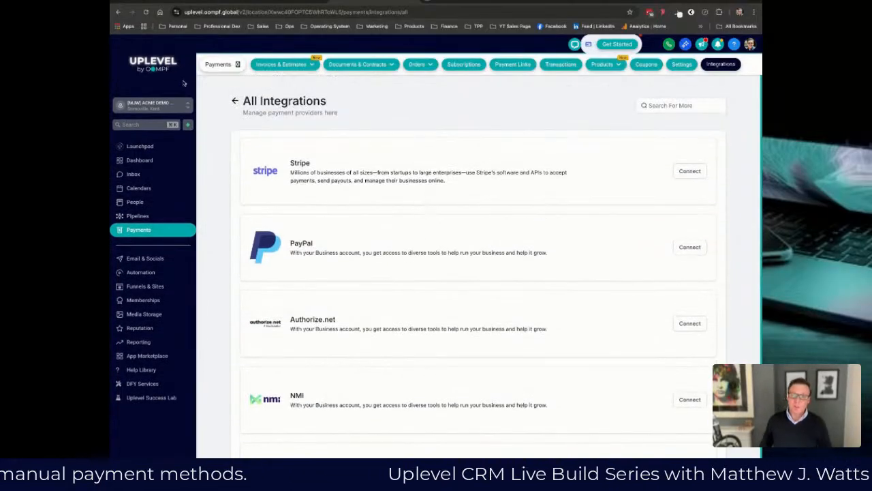
click(235, 102)
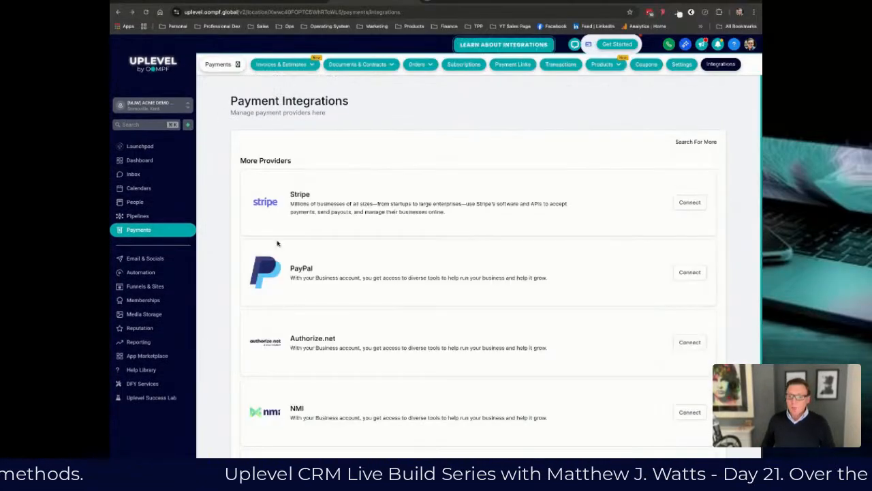
Connect the Manual Payment Methods provider and open a new Cash on Delivery setup form
scroll(458, 316, down, 2)
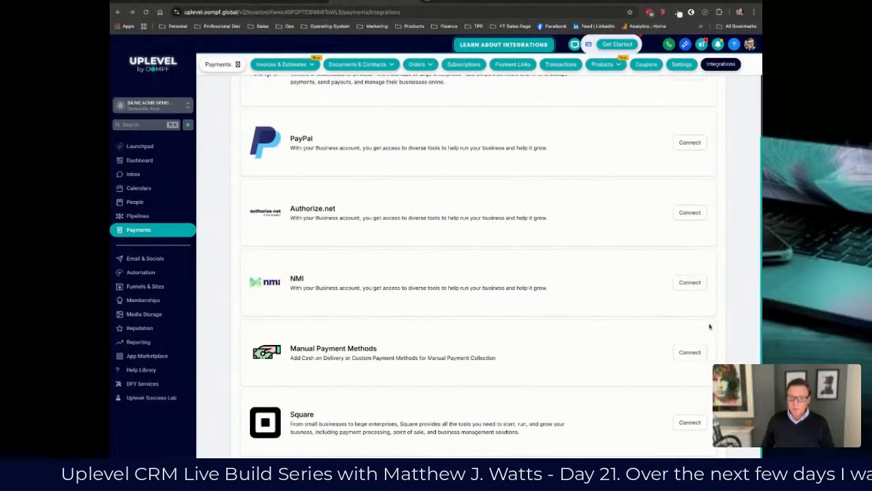
click(690, 353)
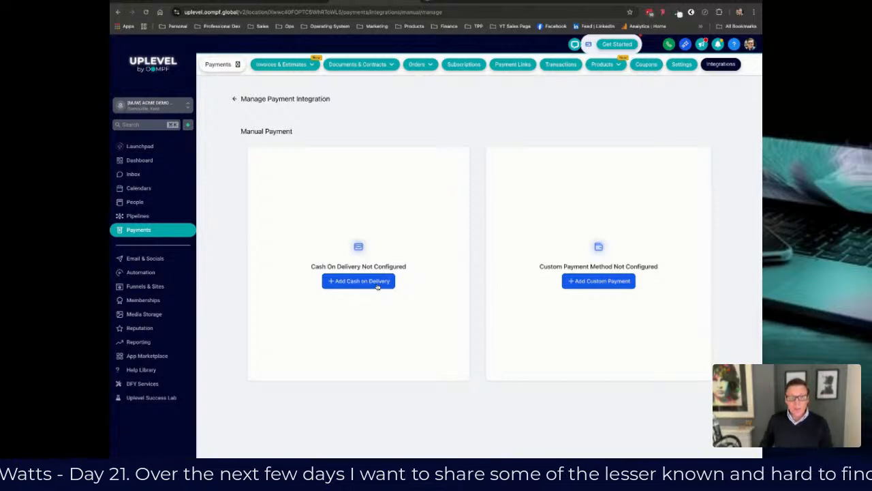
click(372, 284)
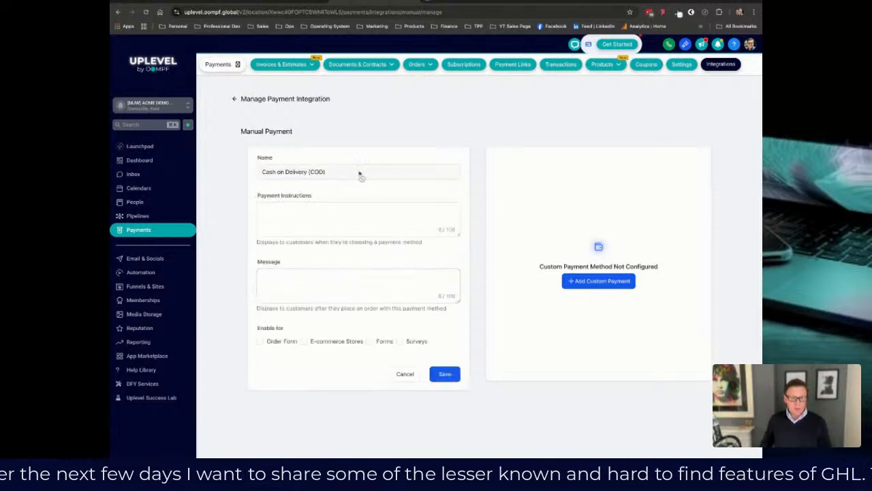
Try enabling Cash on Delivery for Order Form, E-commerce Stores, Forms and Surveys
click(295, 217)
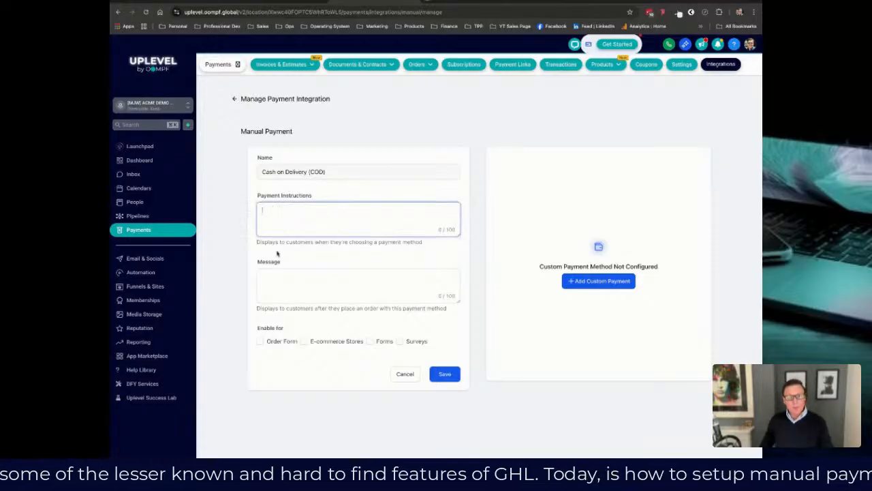
click(264, 280)
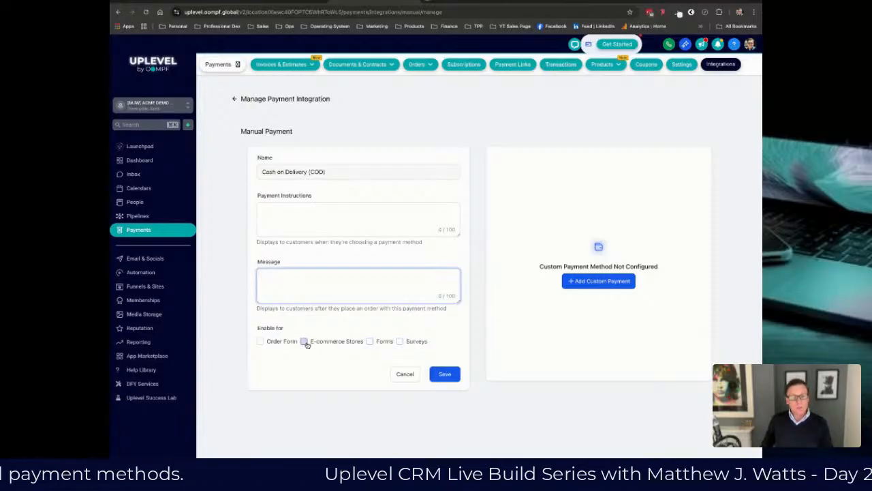
click(260, 341)
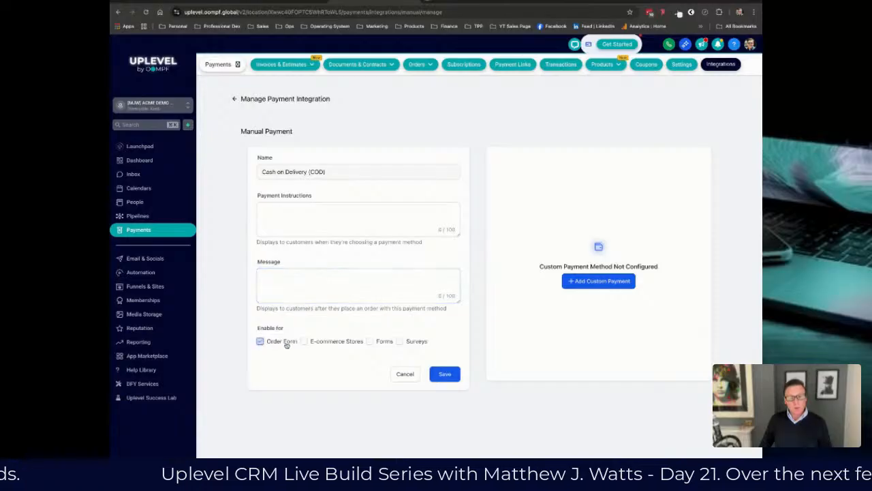
click(304, 341)
click(369, 341)
click(399, 341)
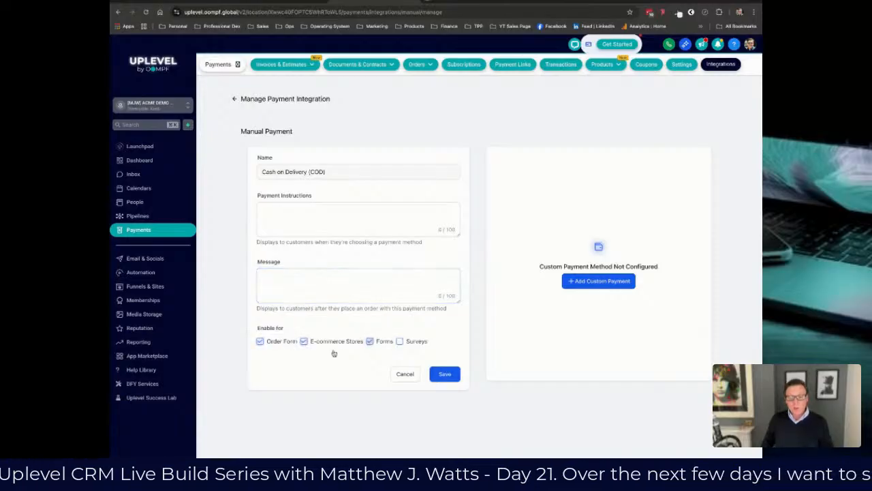
Try different Enable For combinations for Cash on Delivery, ending with every option cleared
click(261, 341)
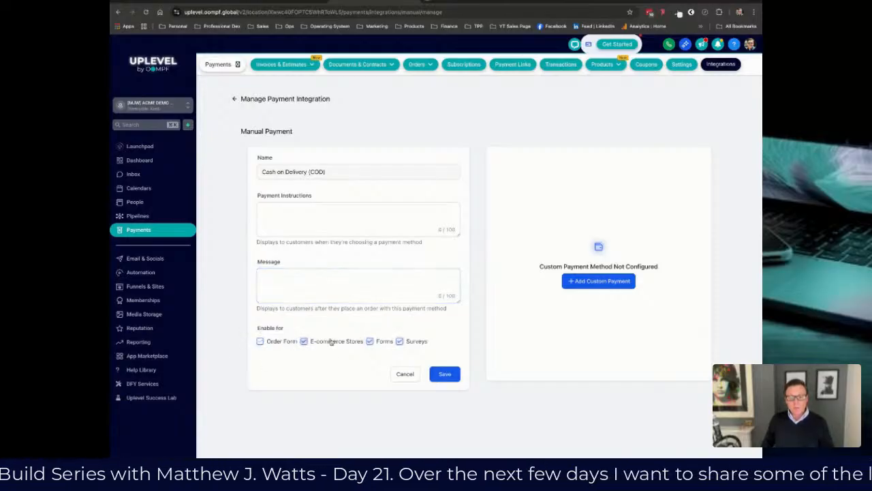
click(369, 340)
click(399, 341)
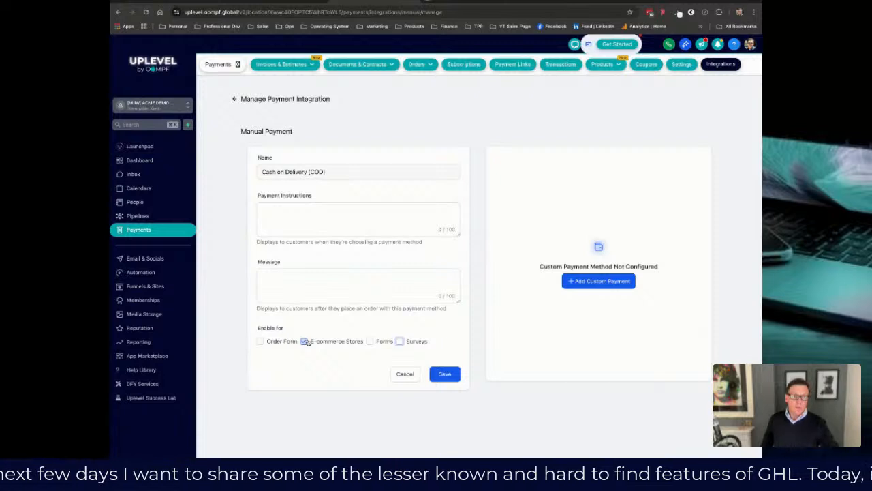
click(260, 341)
click(304, 341)
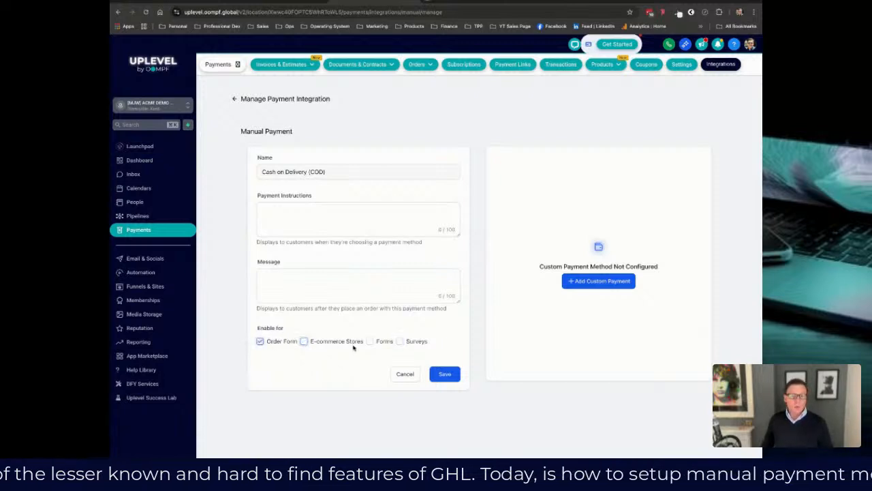
click(261, 342)
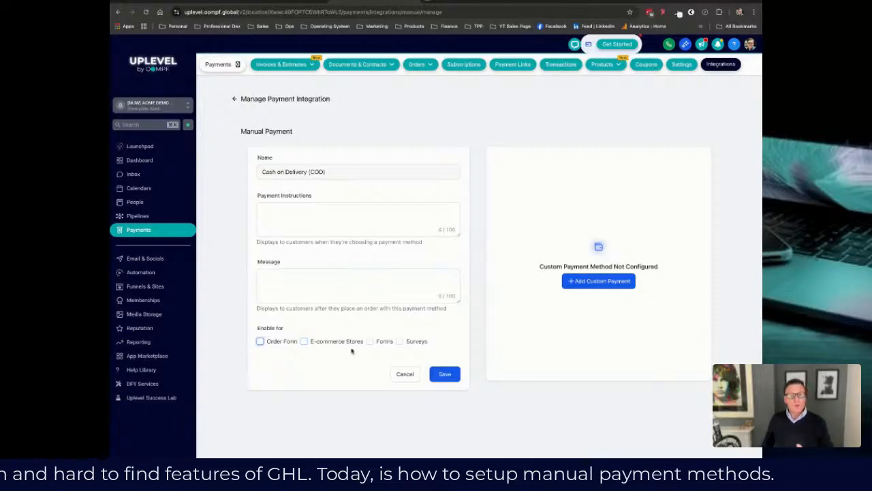
Compare the Cash on Delivery payment instructions field with the checkout page's Online Payment and Request An Invoice options
click(319, 216)
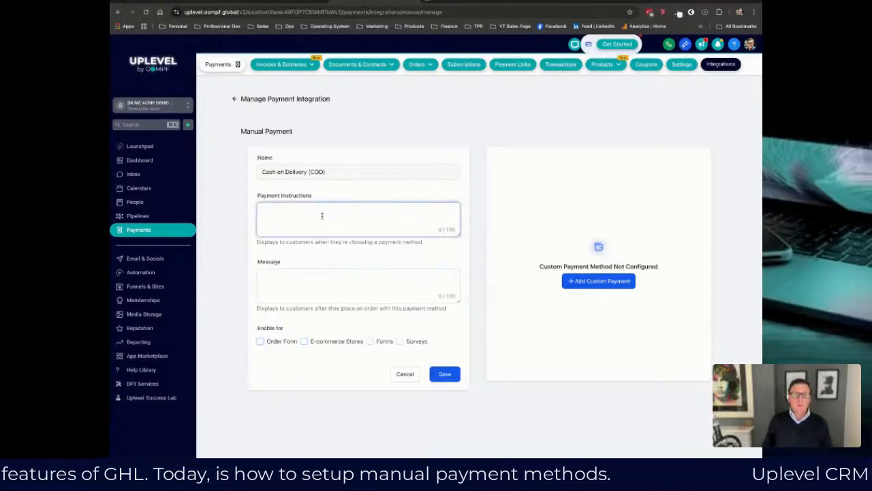
click(259, 196)
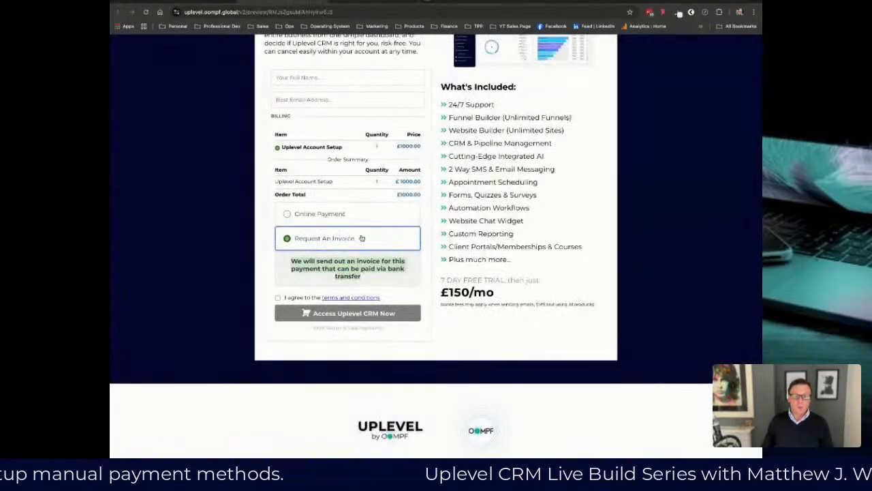
click(324, 216)
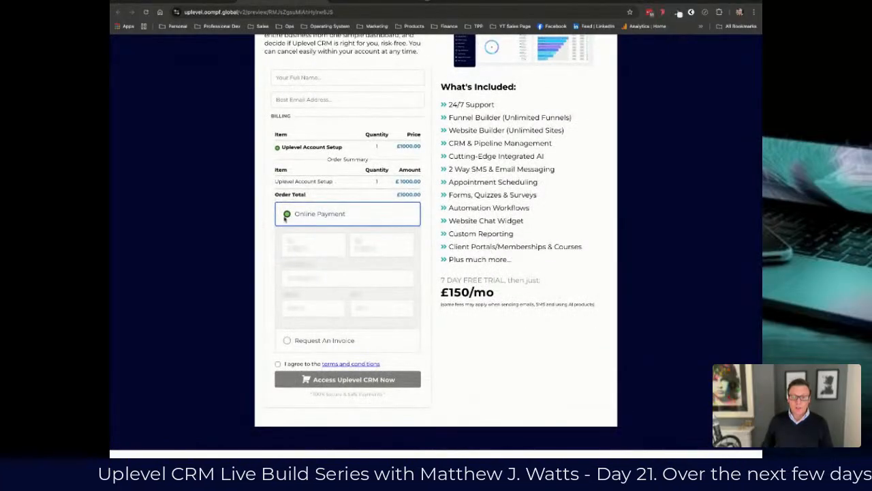
scroll(306, 308, down, 3)
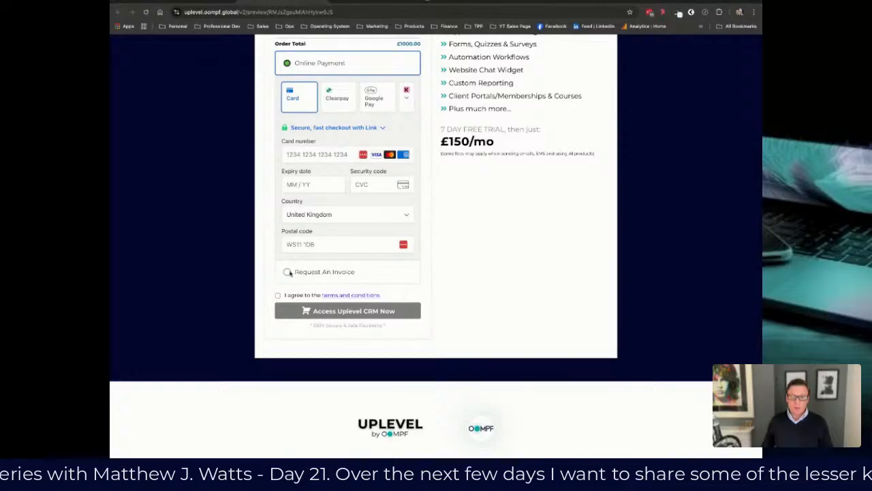
click(288, 272)
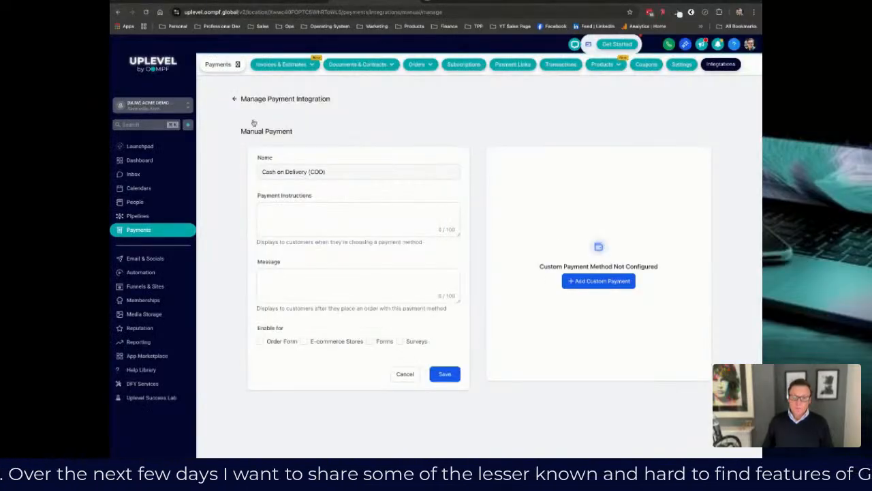
Cancel the Cash on Delivery setup and open a new Custom Payment form
click(266, 217)
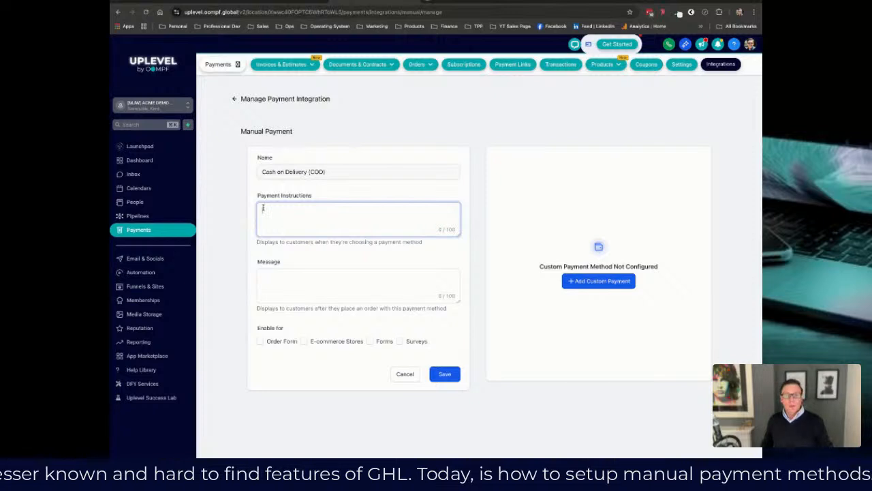
click(407, 373)
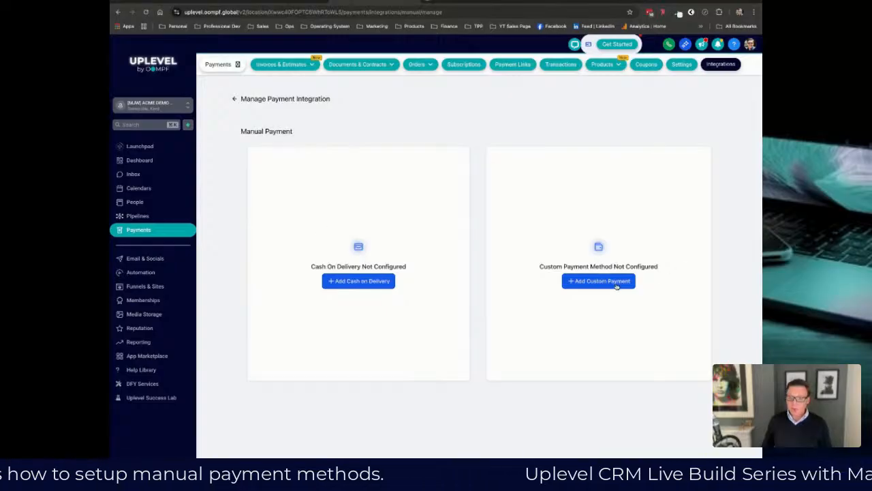
click(612, 282)
click(650, 214)
click(542, 172)
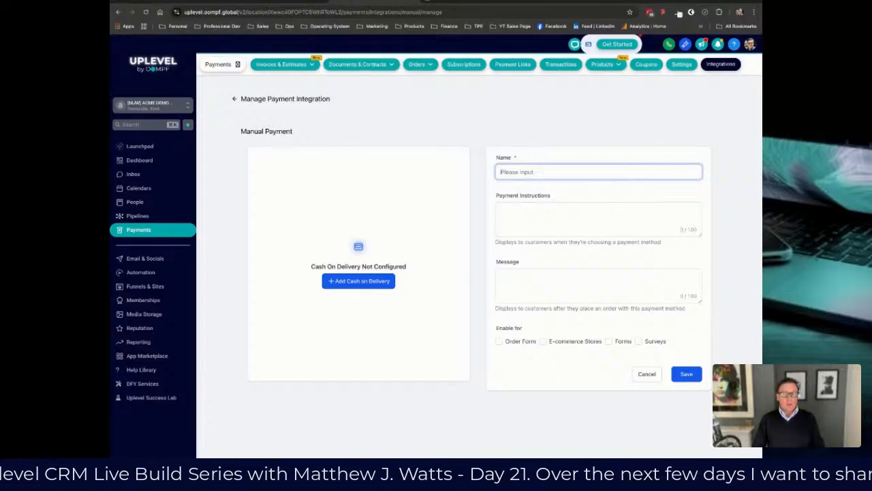
Name the custom payment method "Save 10% Today"
text(S)
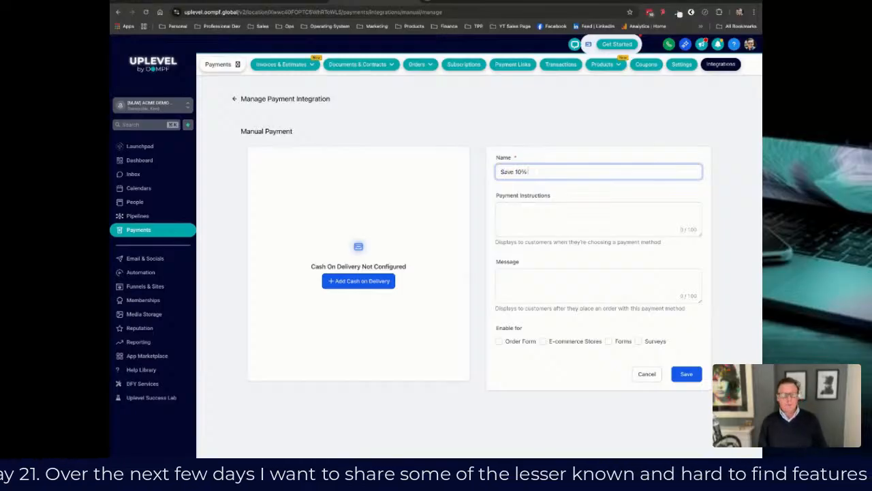
text(ave 10% Toda)
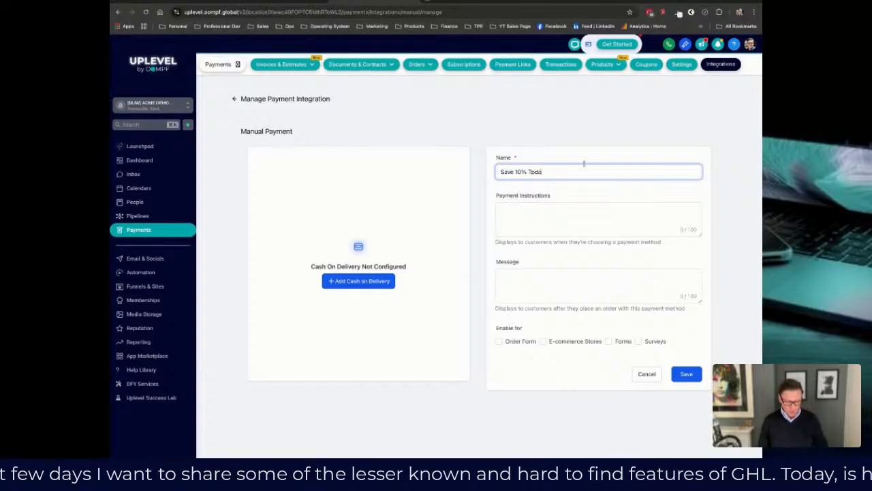
text(y)
key(BackSpace)
key(BackSpace)
key(BackSpace)
key(BackSpace)
text(o)
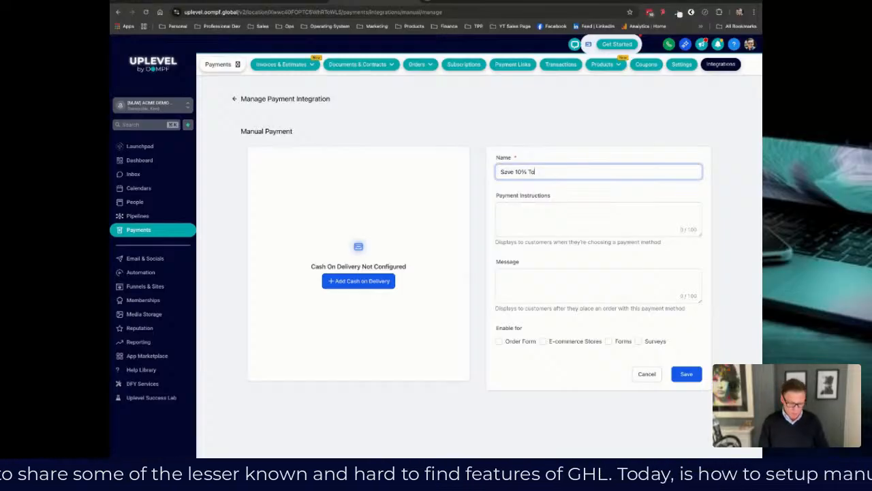
text(day)
key(ctrl+a)
Enter "Request an invoice to pay the full 6 months and receive a 10% discount" as the custom method's payment instructions
click(554, 211)
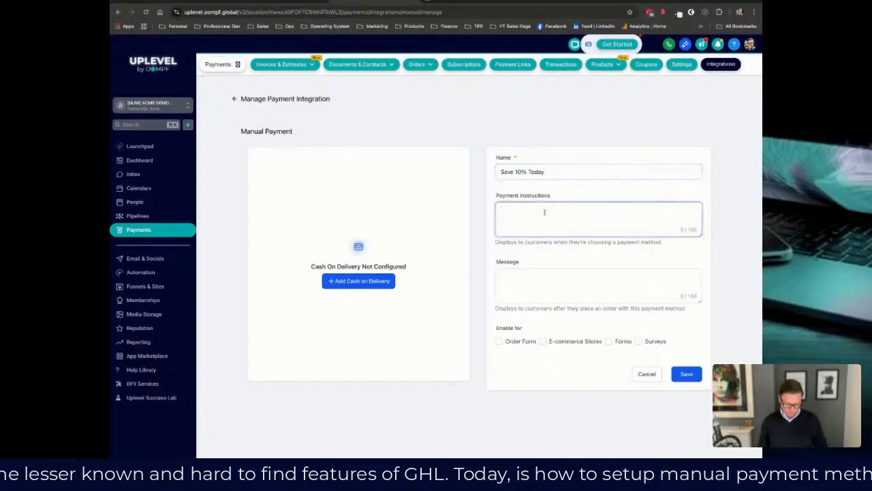
text(Request an invoi)
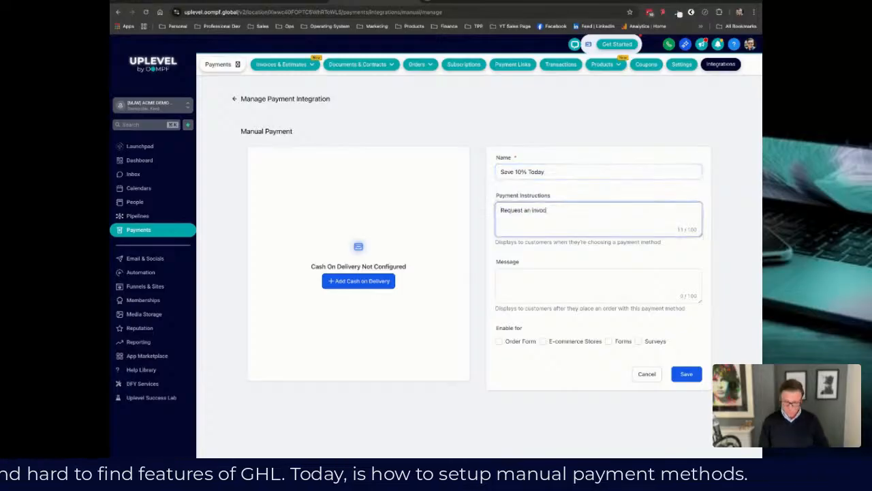
text(ce for the)
key(BackSpace)
key(BackSpace)
key(BackSpace)
key(BackSpace)
key(BackSpace)
key(BackSpace)
key(BackSpace)
key(BackSpace)
key(BackSpace)
key(BackSpace)
key(BackSpace)
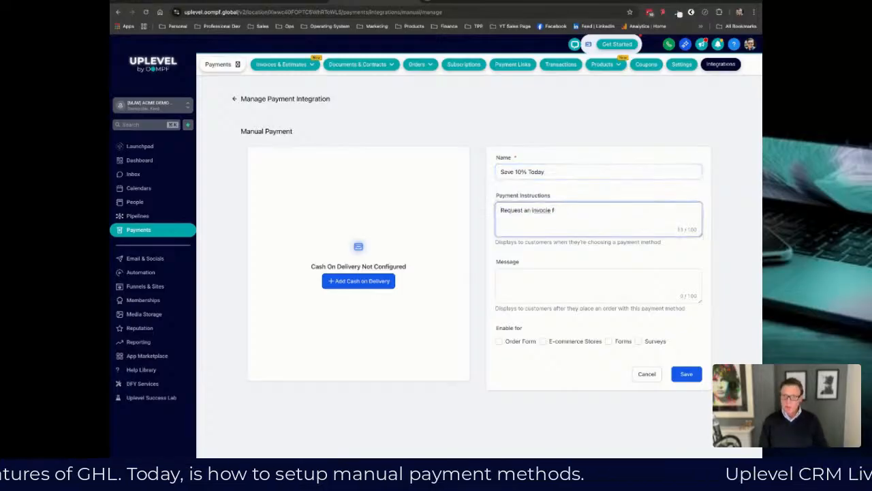
text(ice)
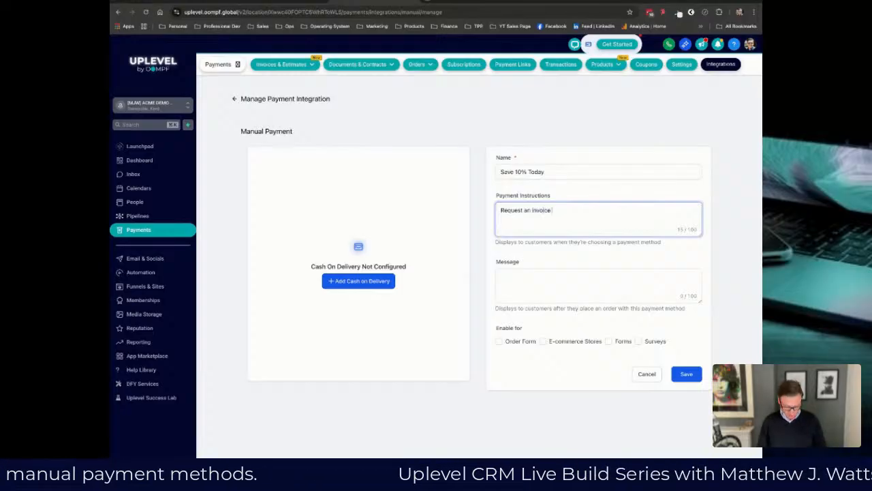
text( for thi)
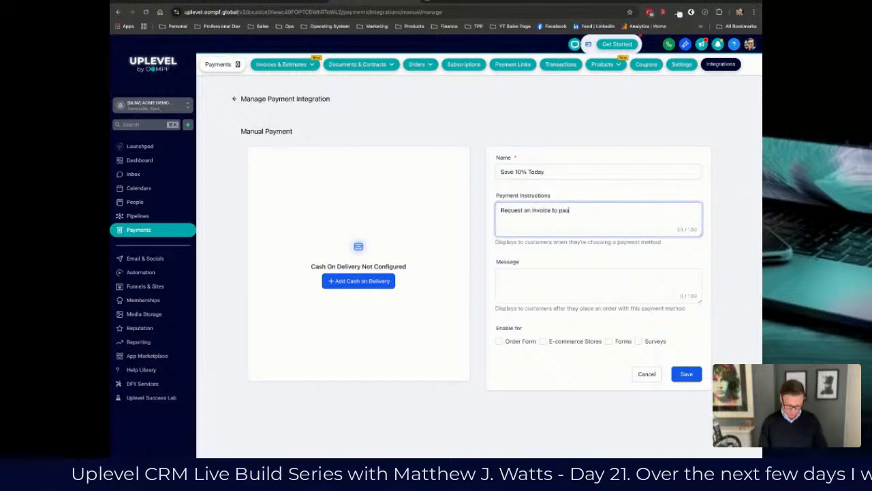
text(htis)
key(BackSpace)
key(BackSpace)
key(BackSpace)
key(BackSpace)
text(th)
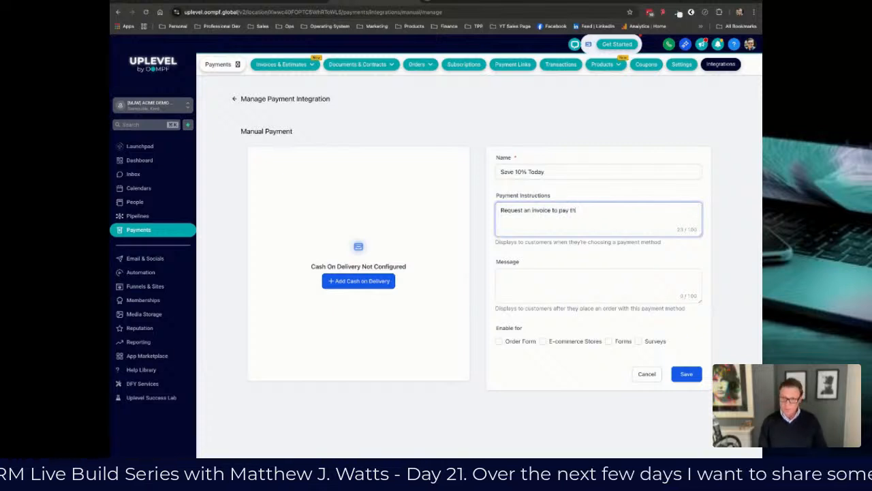
text(e full 6 mon)
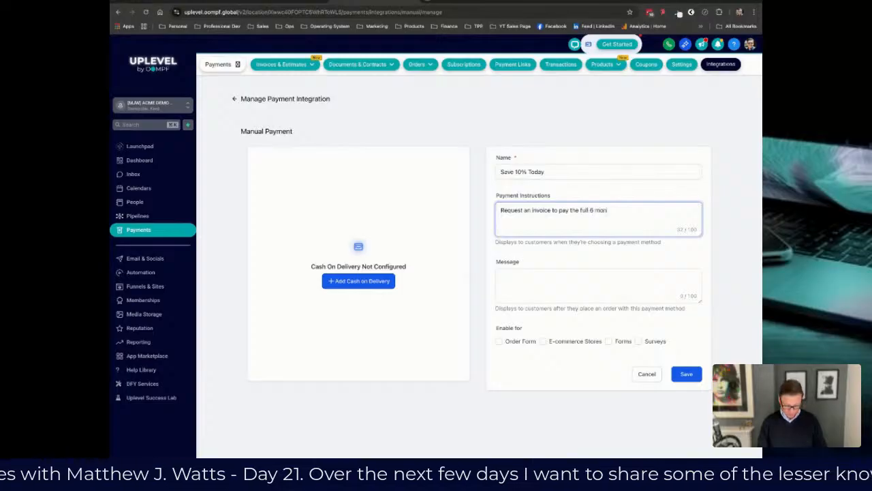
text(ths and)
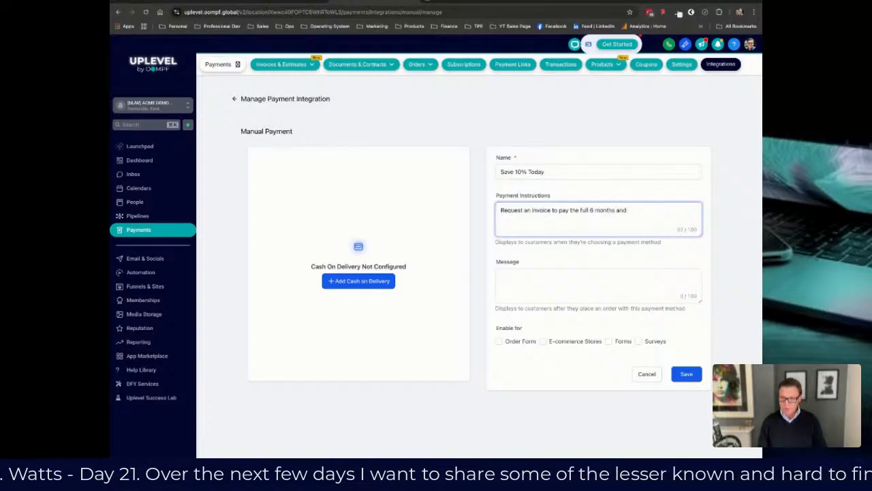
text( receive a 10)
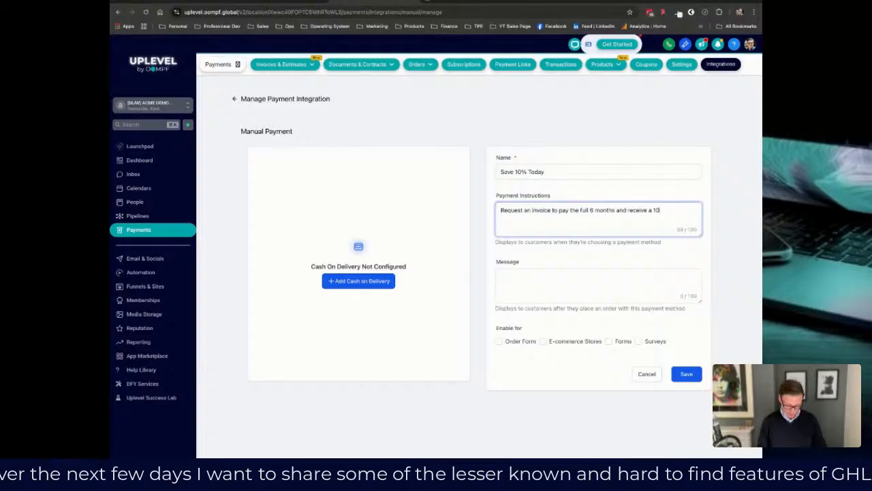
text(% discount.)
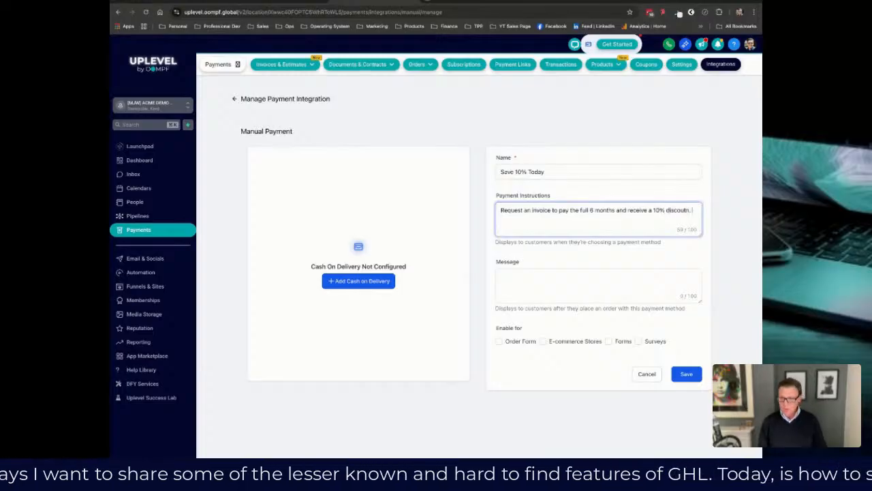
key(BackSpace)
key(BackSpace)
key(BackSpace)
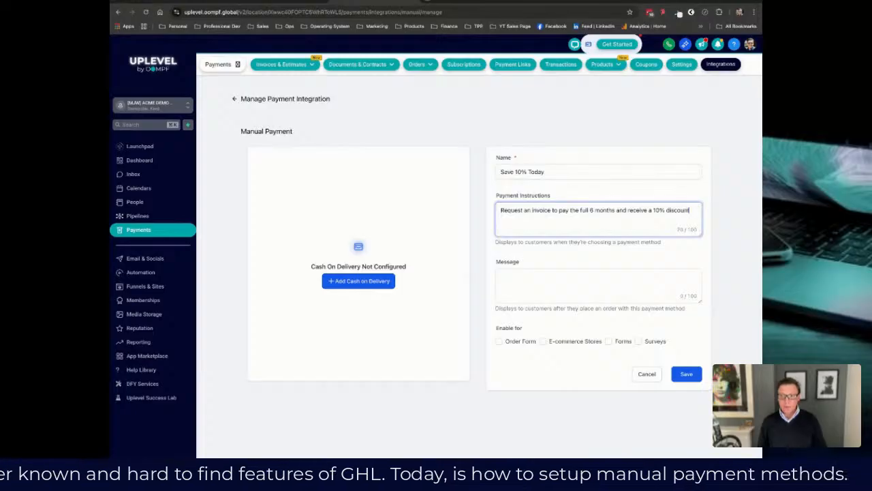
Set the custom method's message to "We will send your invoice to the supplied email address. Please forward remittance advice once paid."
click(528, 292)
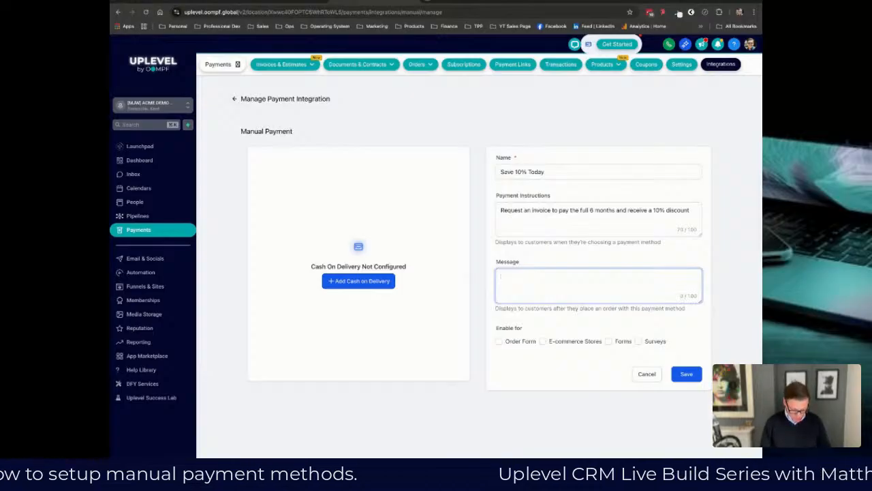
text(We will send your invocie to)
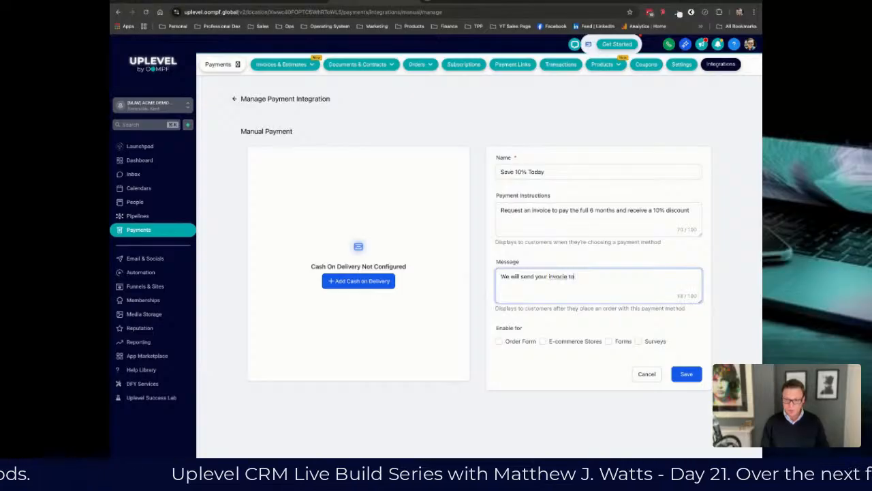
key(BackSpace)
key(BackSpace)
key(BackSpace)
text(ce to the su)
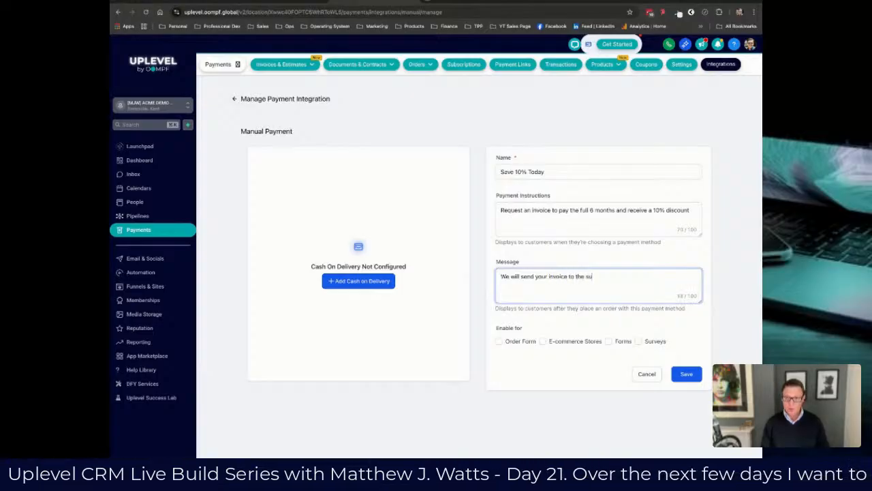
text(pplied email)
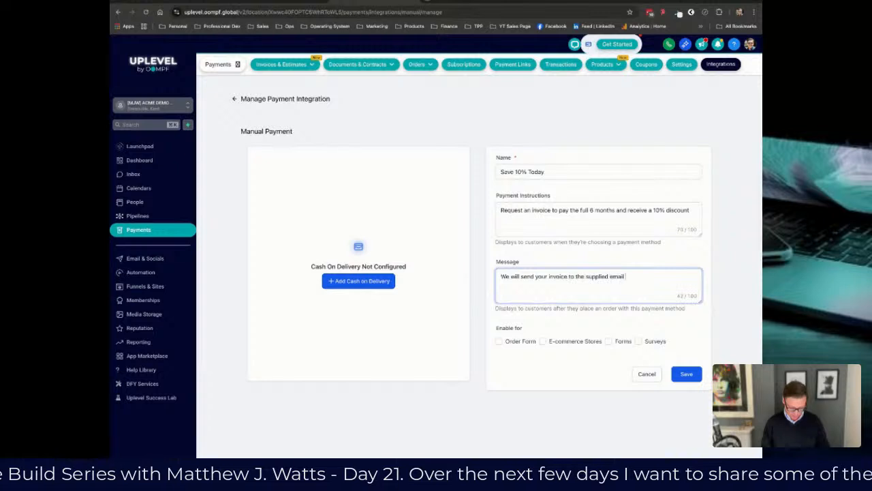
text( address. Ple)
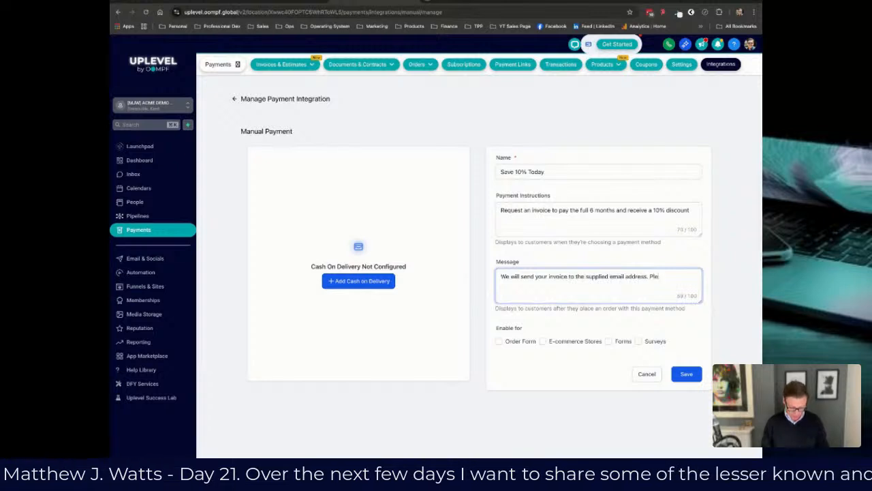
text(ase f)
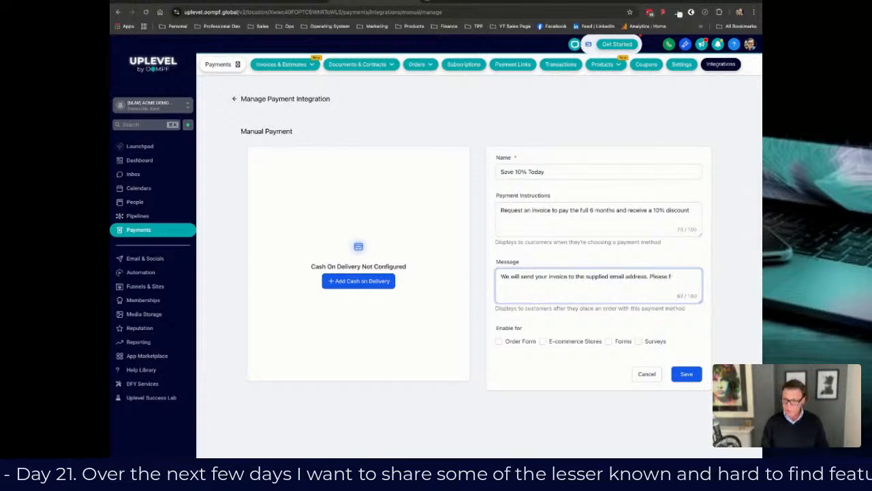
text(roorward remittance)
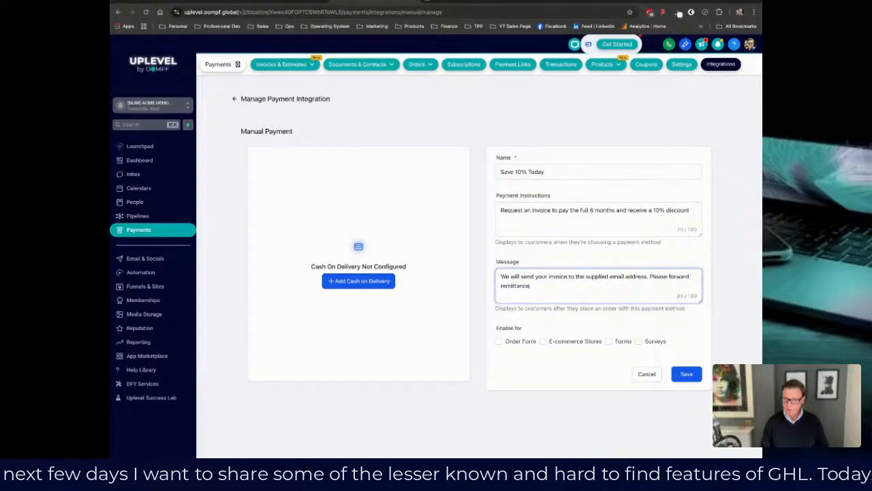
text( advice once paid.)
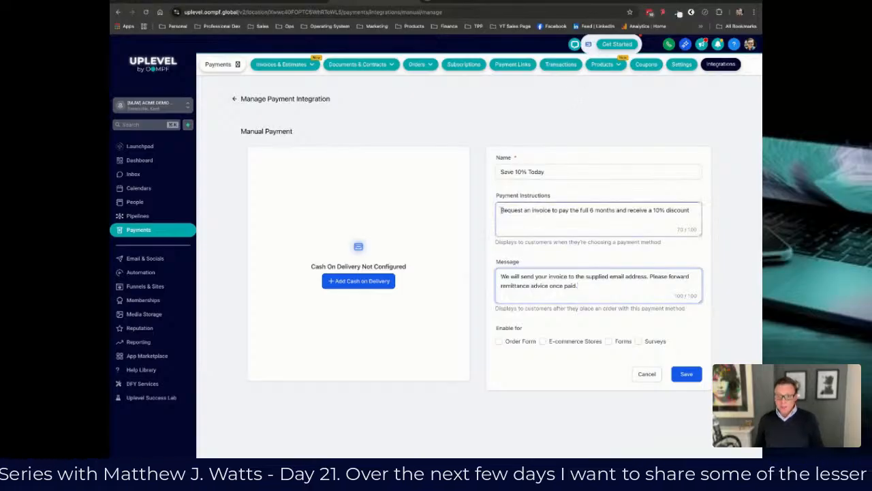
Compare the custom method's payment instructions and name with the Request An Invoice option and its text on the checkout page
drag(501, 210, 691, 211)
click(599, 176)
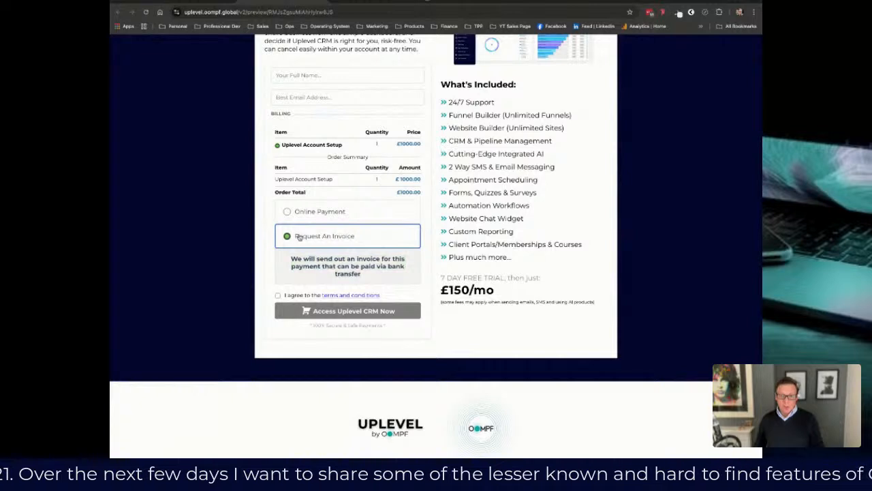
triple_click(292, 262)
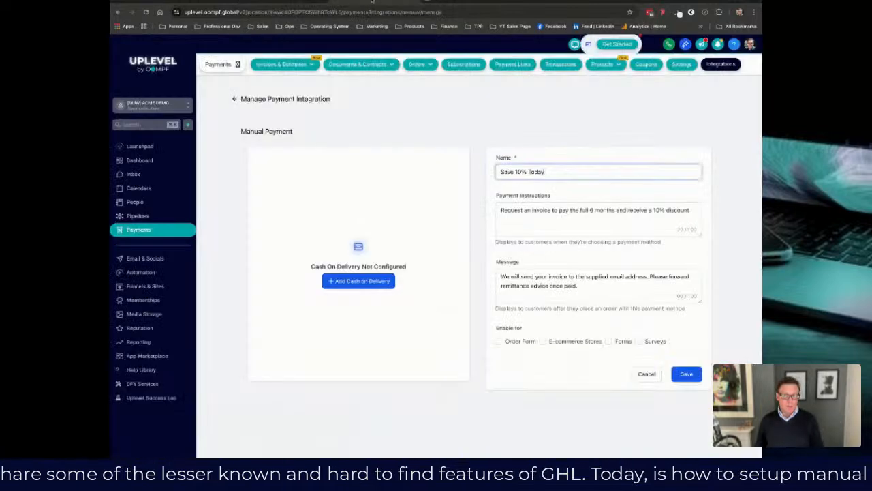
Replace the custom payment method's name with "Pay by cheque"
drag(544, 172, 488, 171)
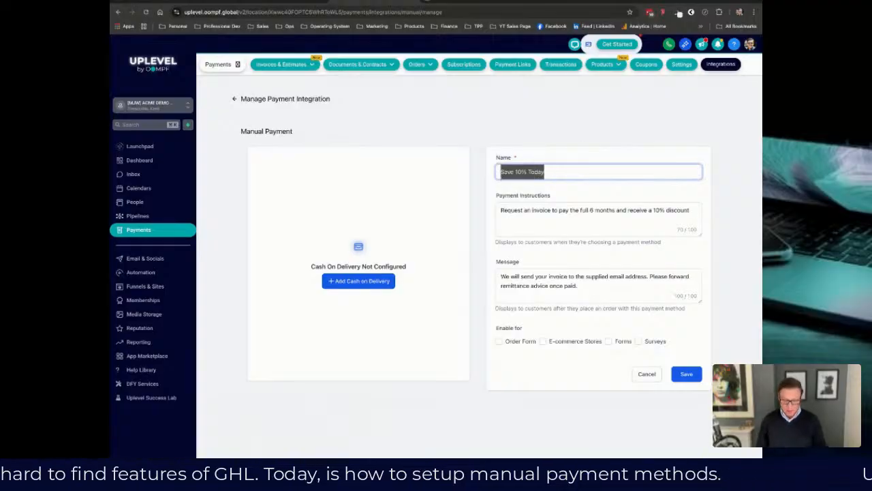
key(BackSpace)
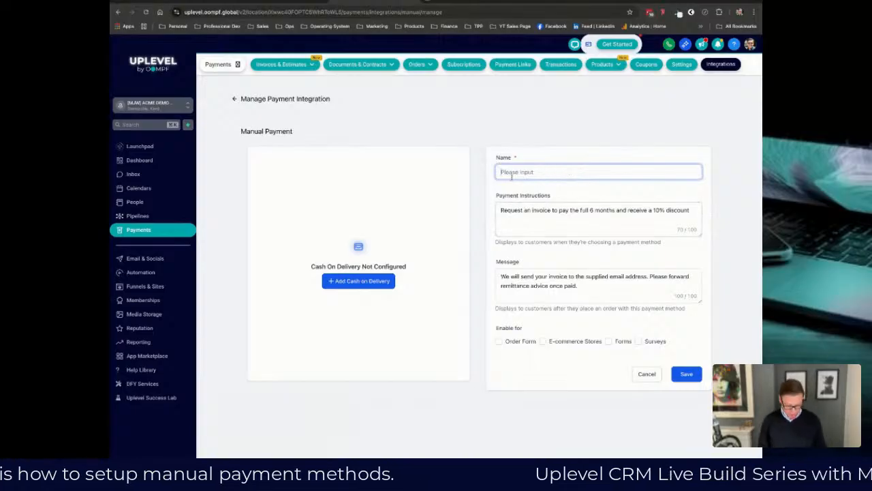
text(Pay)
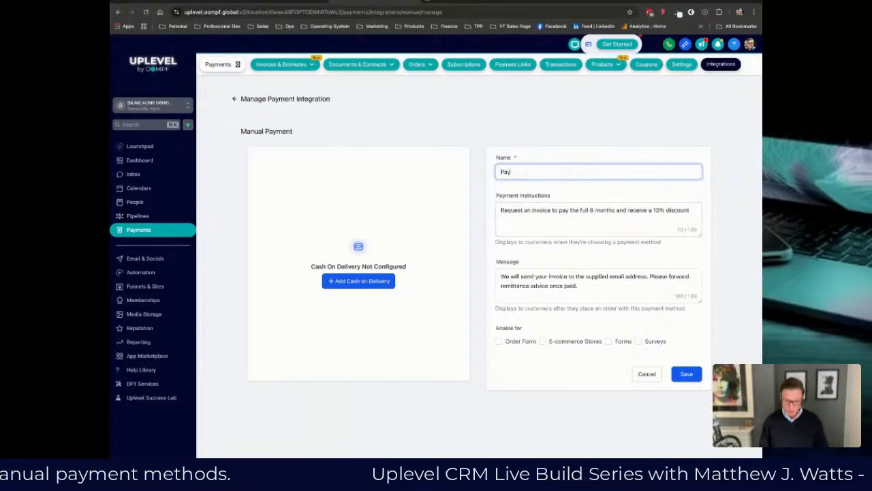
text( by cheque)
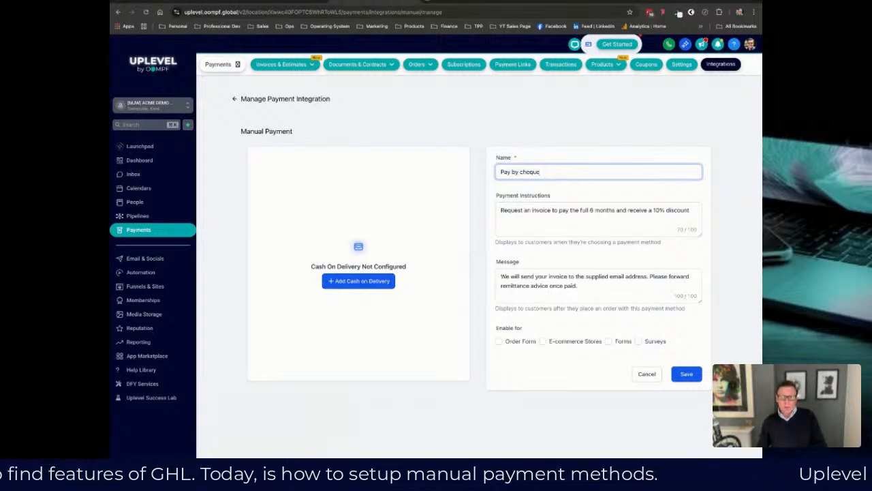
Enable the custom payment method for Order Form and save it
click(553, 205)
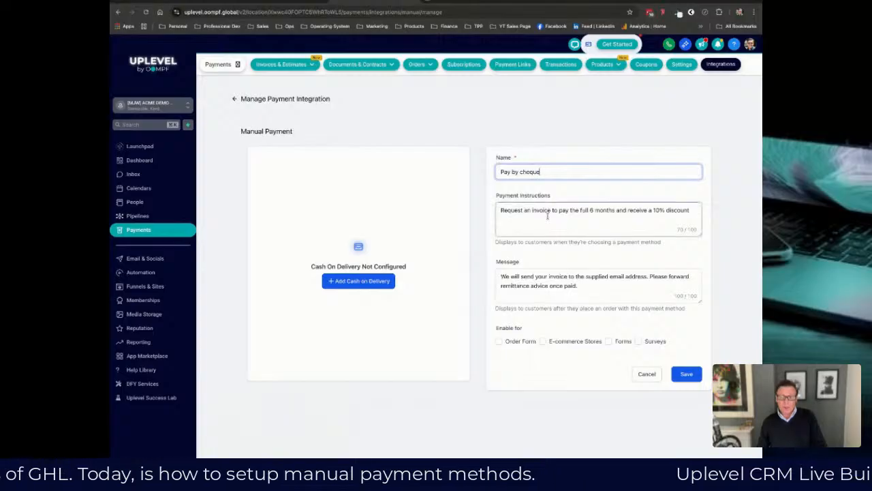
click(582, 289)
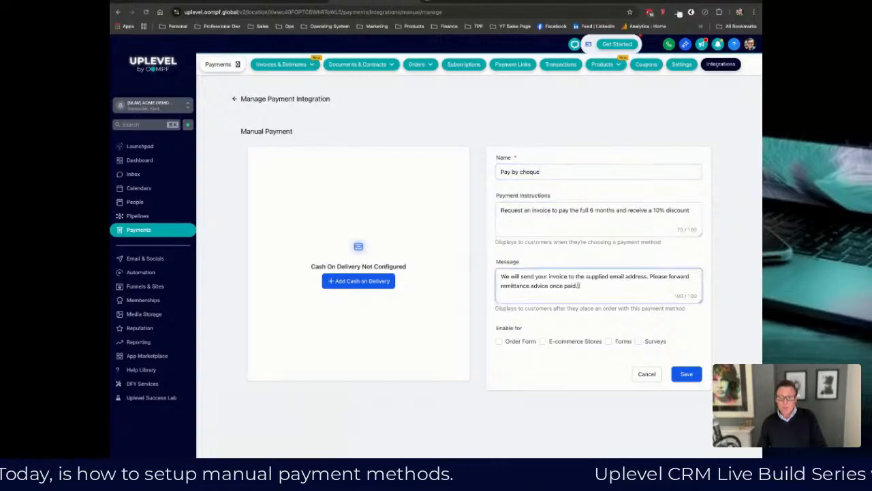
click(499, 341)
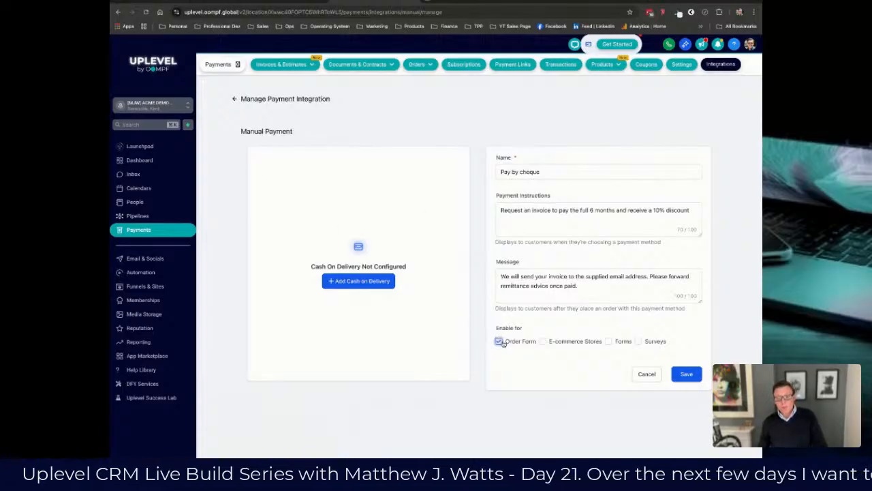
click(686, 374)
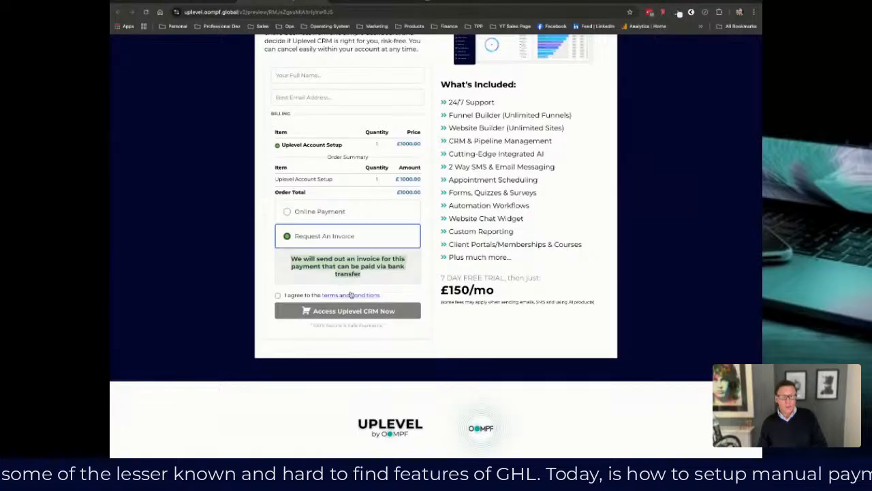
Check the invoice option on the checkout page, disable the custom payment method for Order Form and save it
scroll(353, 209, up, 2)
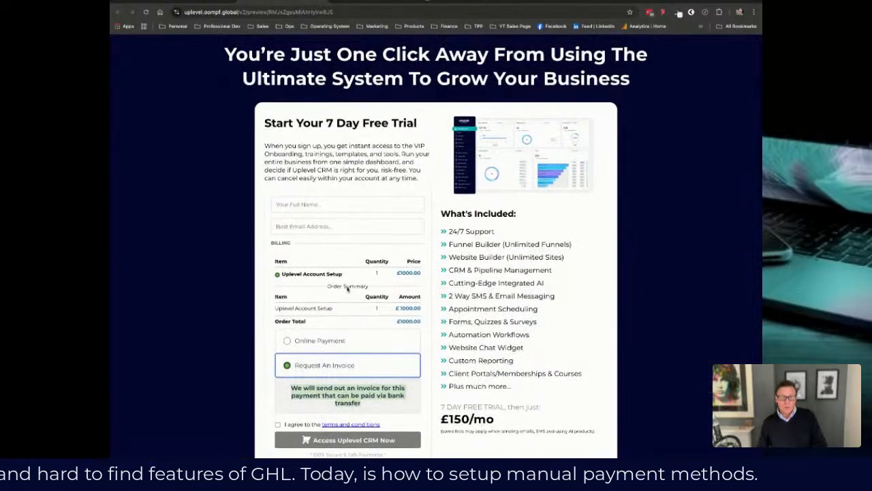
scroll(345, 175, down, 1)
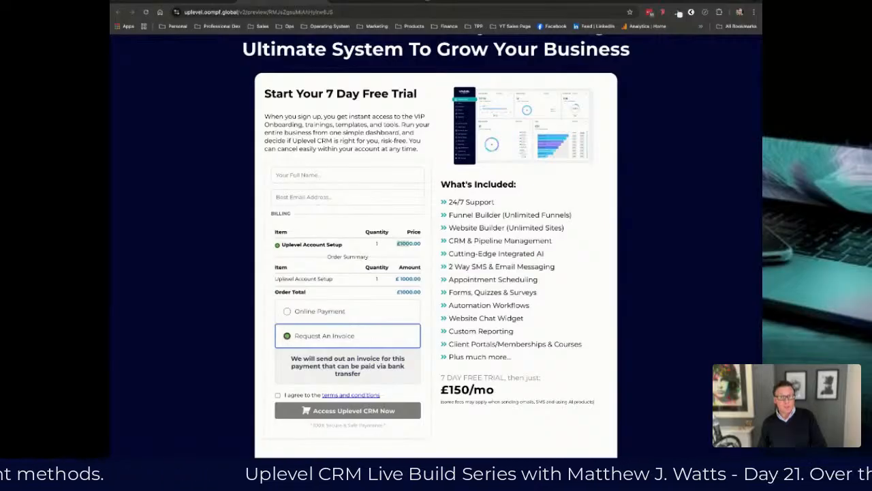
click(372, 1)
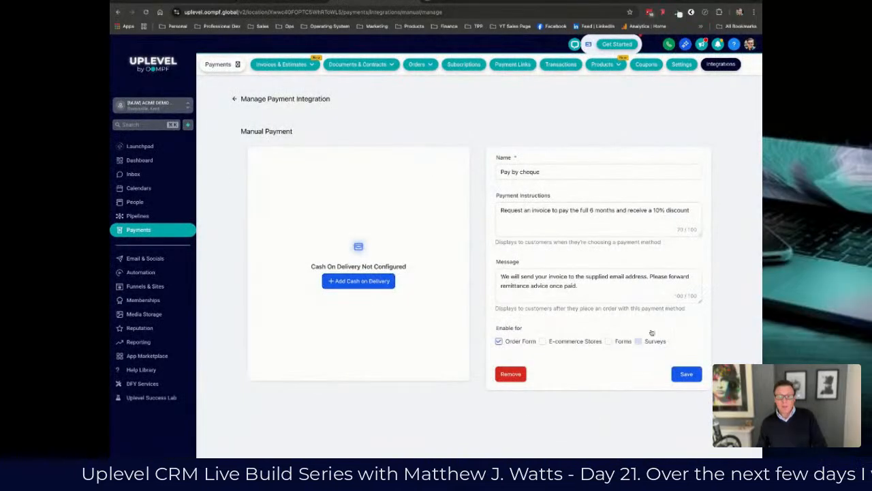
click(500, 342)
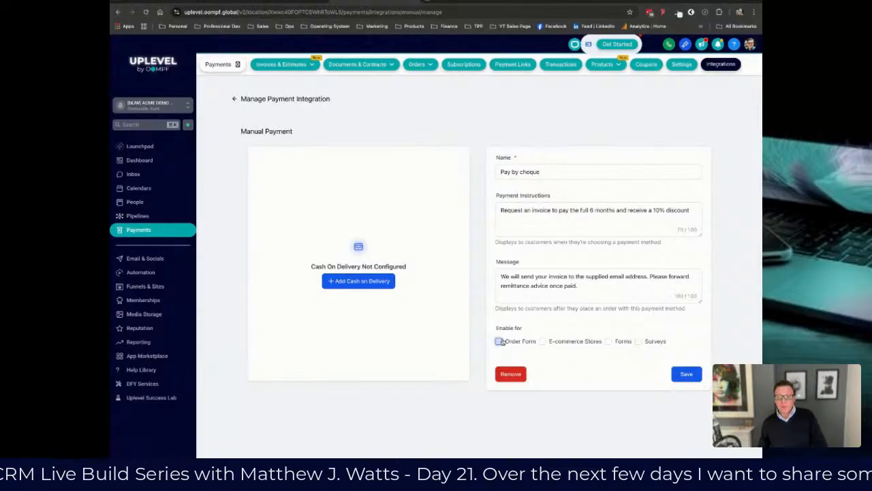
click(499, 342)
click(679, 374)
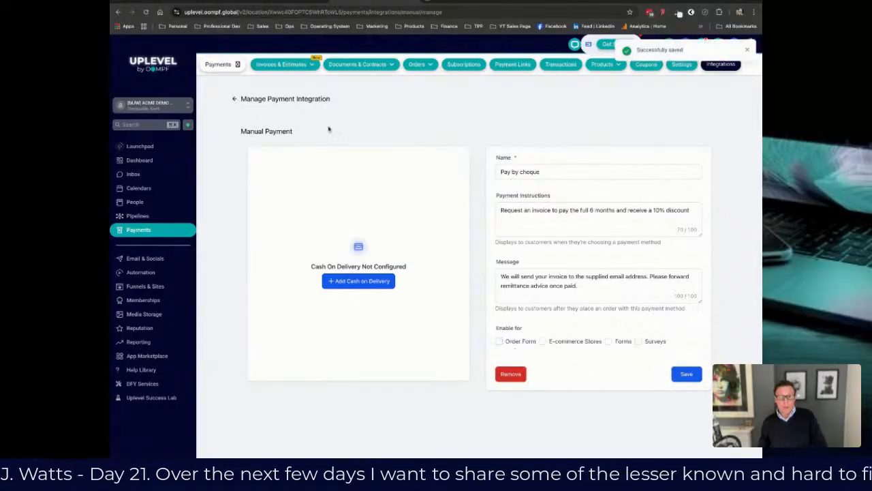
Enable the Pay by cheque method for Forms, Surveys and E-commerce Stores
click(293, 2)
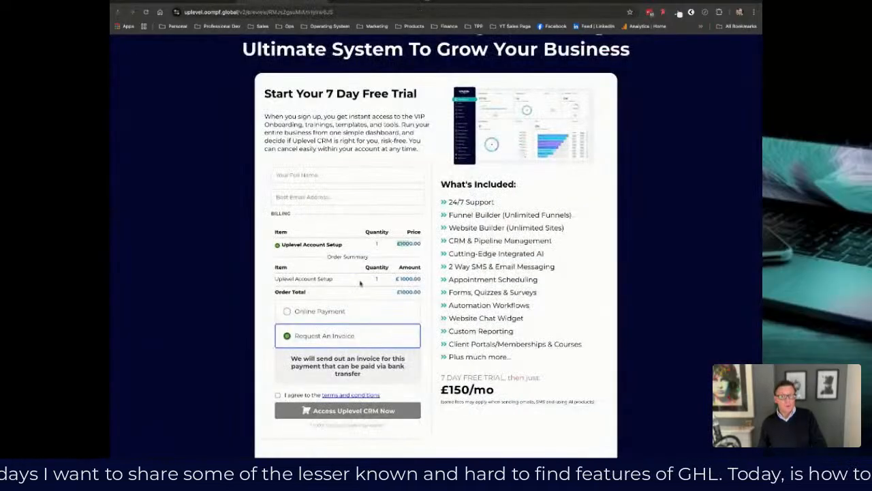
click(363, 3)
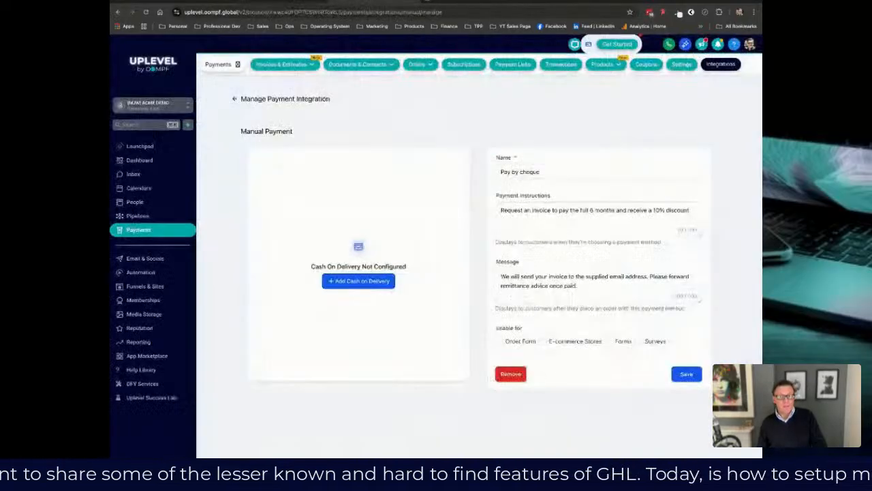
click(607, 342)
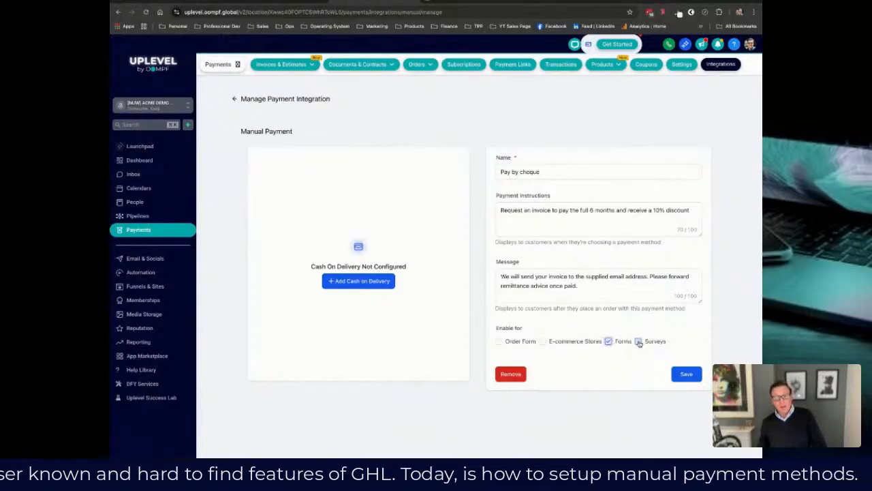
click(639, 342)
click(542, 341)
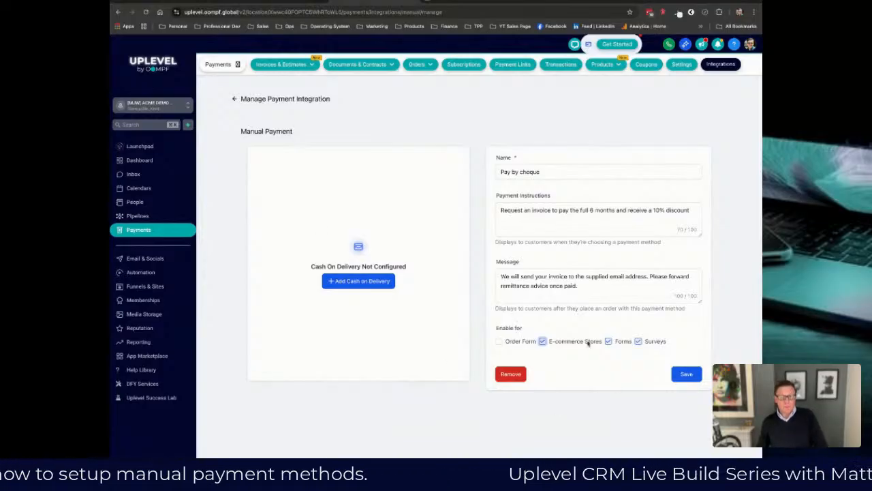
Disable the Pay by cheque method for E-commerce Stores, Forms and Surveys, and save it
click(543, 340)
click(608, 340)
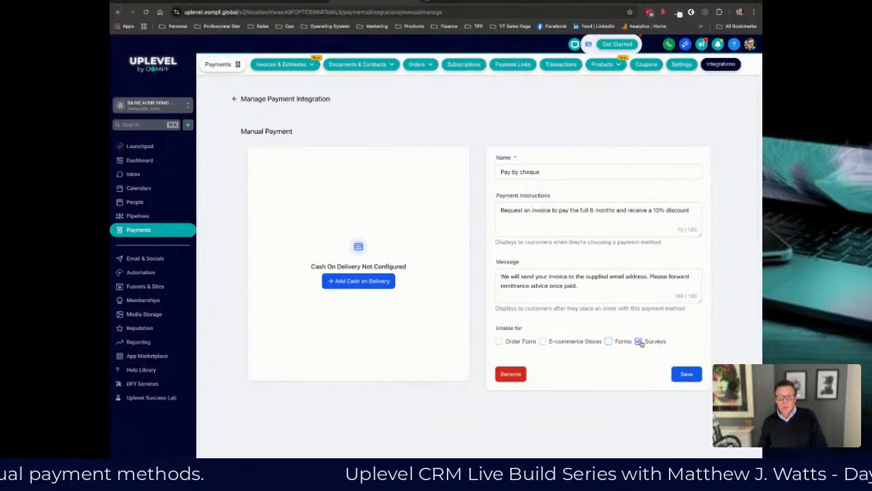
click(638, 341)
click(687, 374)
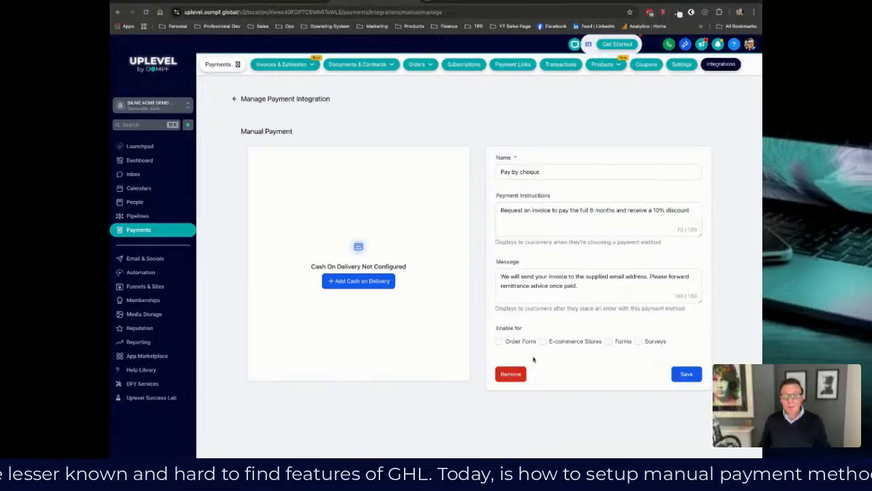
Remove the custom payment method and return to the Payment Integrations overview
click(513, 374)
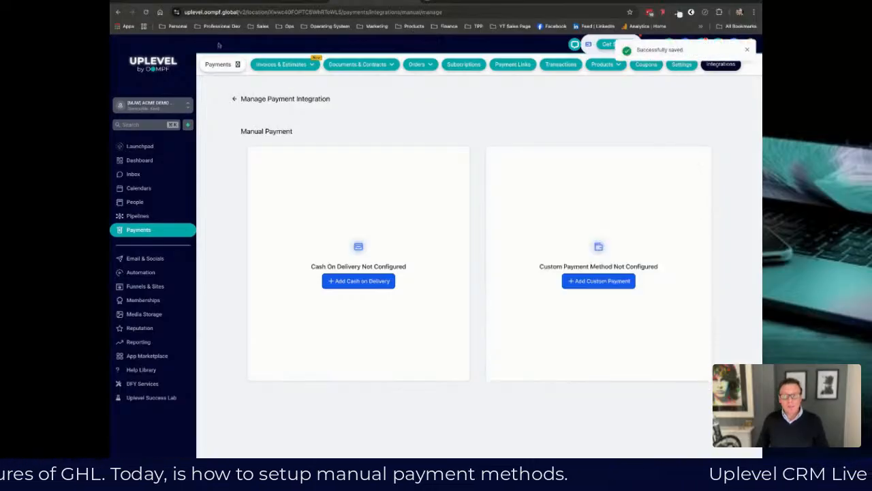
click(235, 100)
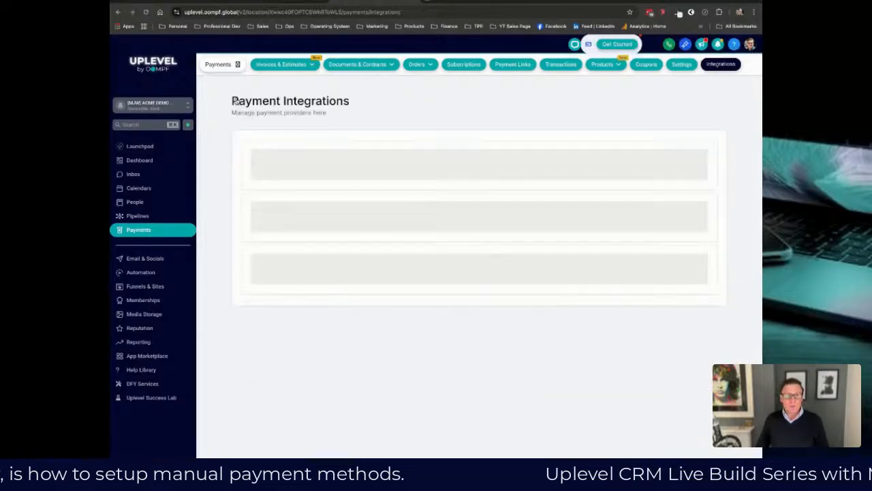